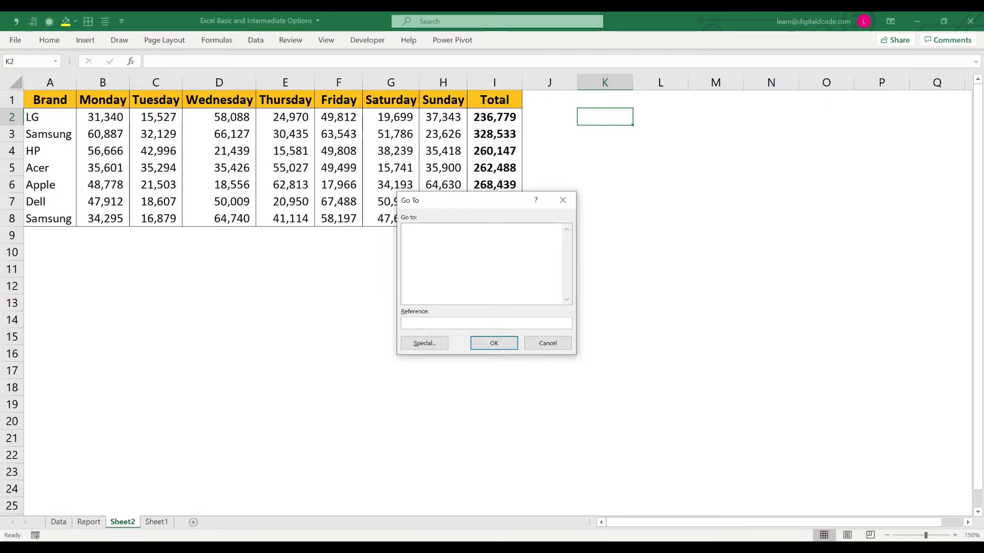
Step: Use Go To to jump to cell A1 and from there to cell C50000
type("A1")
key("Return")
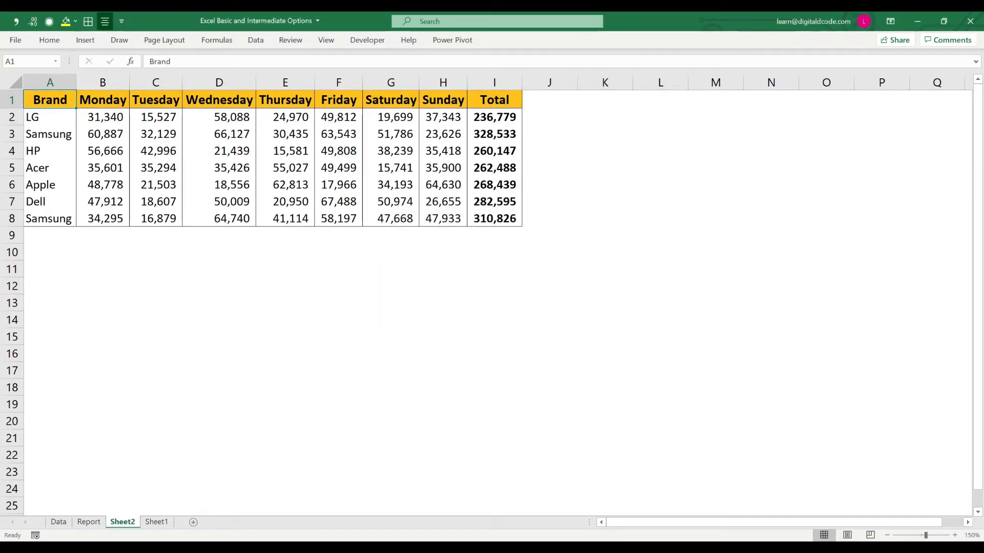
key("ctrl+g")
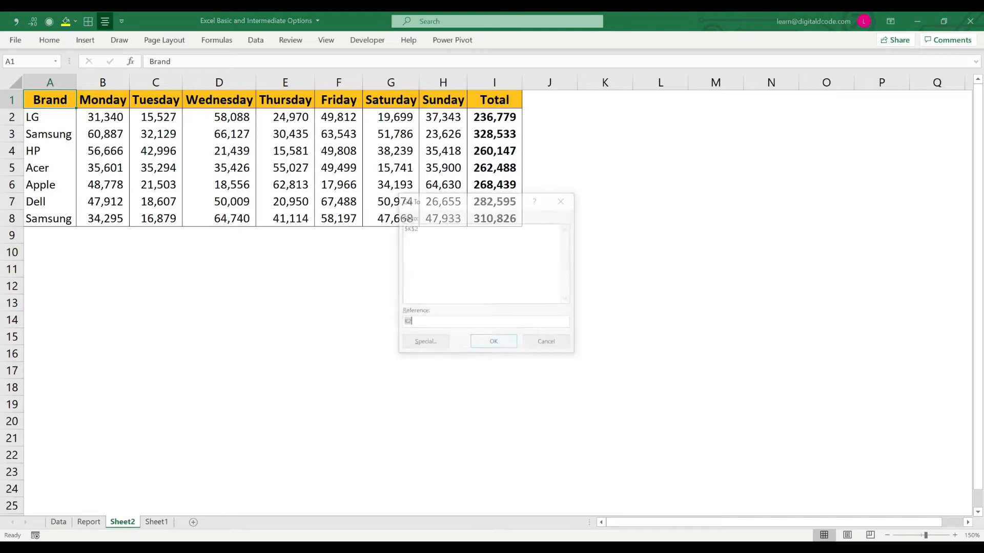
type("c5")
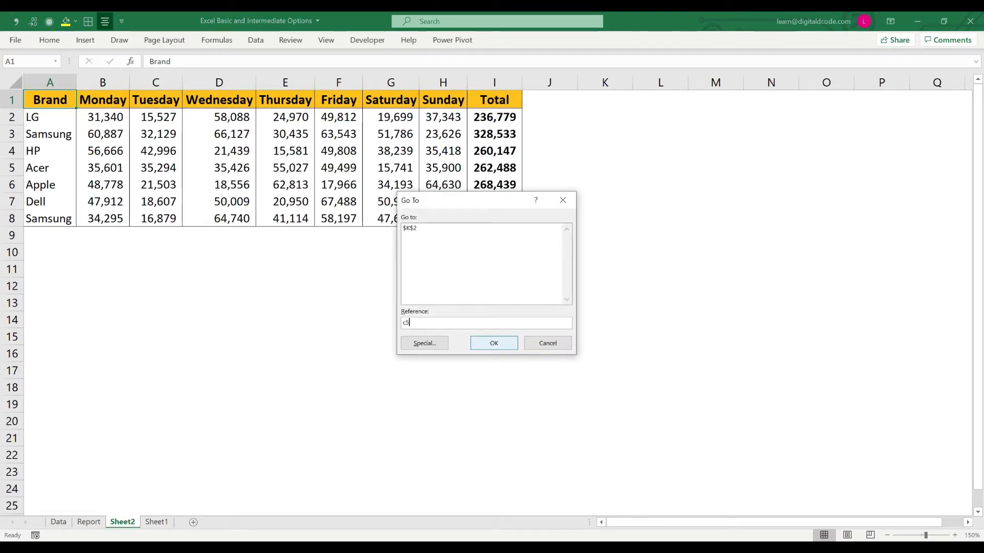
type("0000")
key("Return")
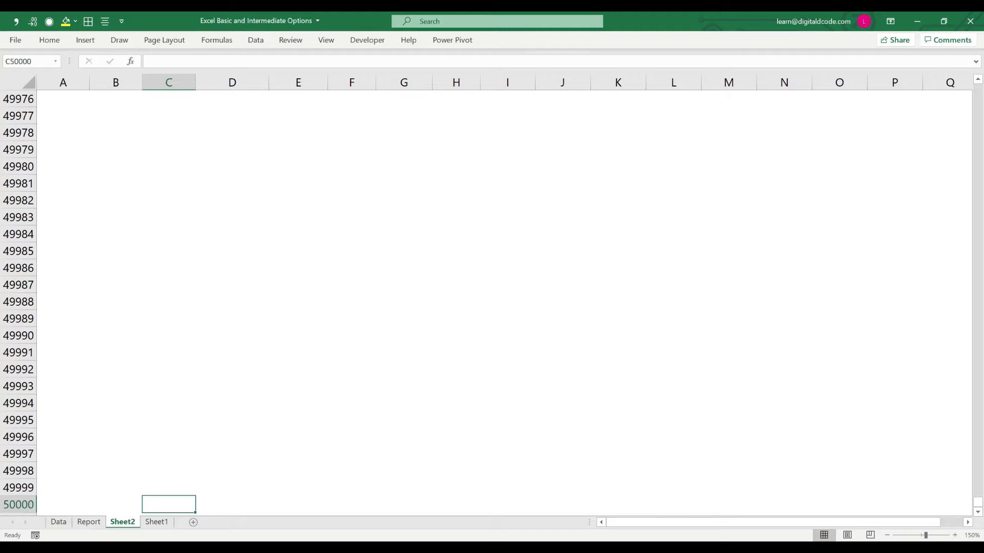
Step: Return to the header row by going to cell C1 with Go To
key("ctrl+g")
type("C1")
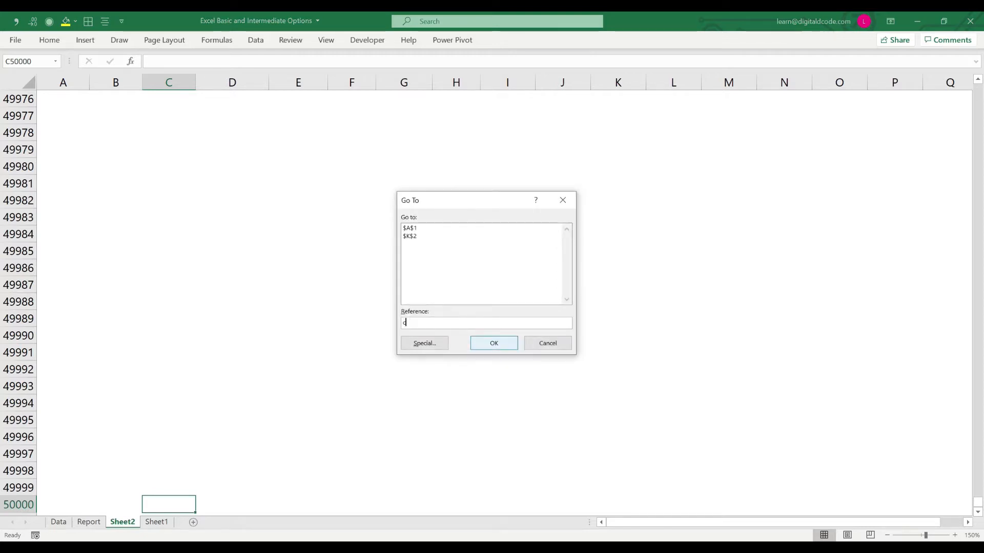
key("Return")
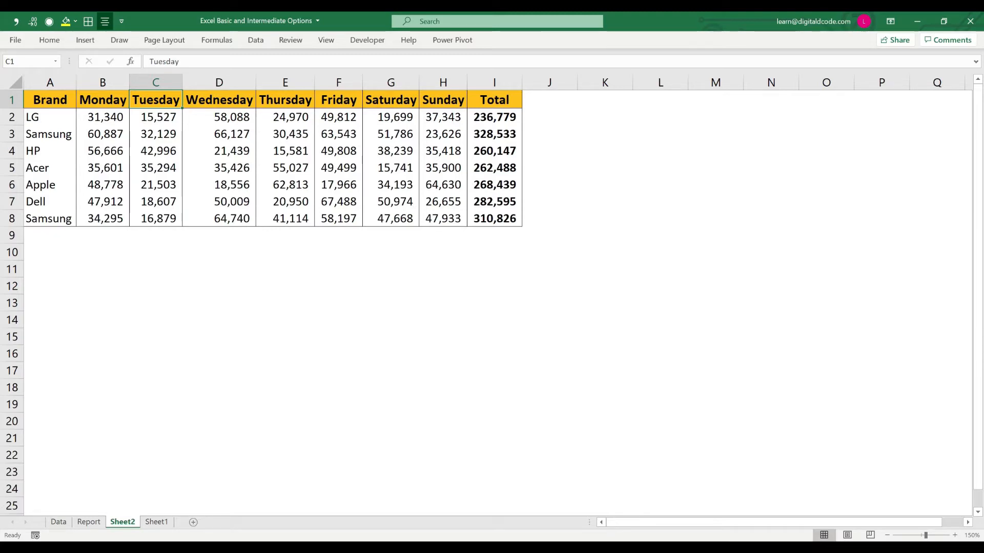
Step: Review the Go To Special selection options with the dialog moved clear of the table, and close it without choosing any
key("ctrl+g")
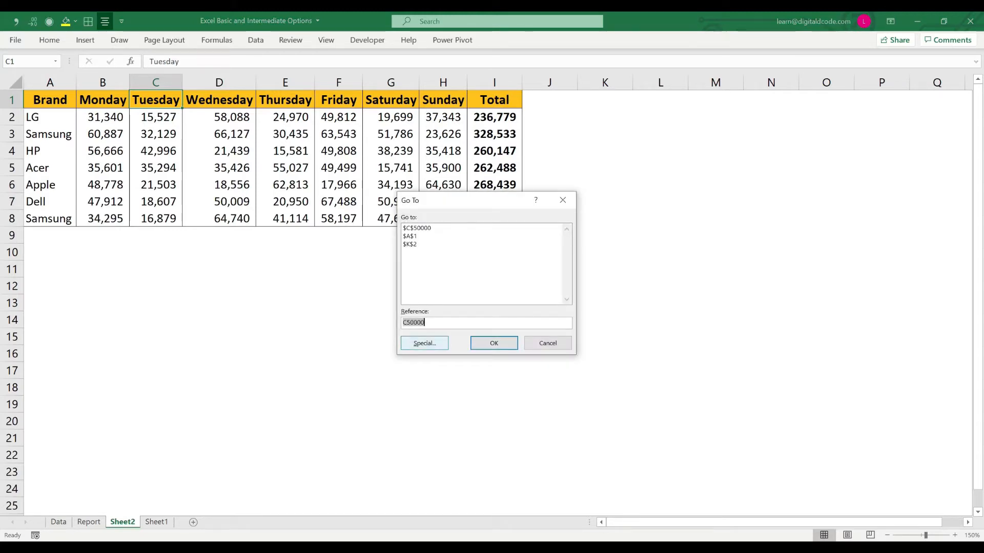
left_click(424, 343)
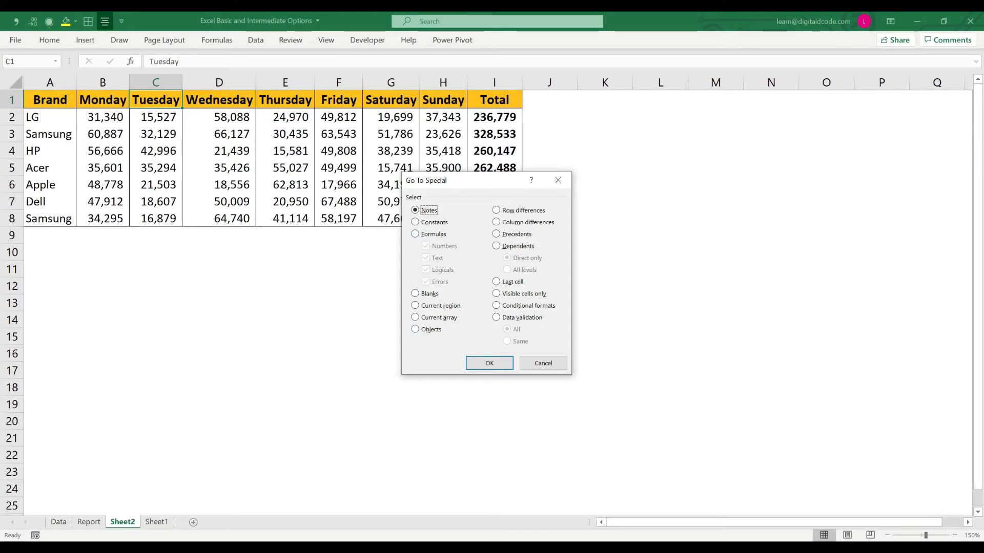
left_click_drag(495, 184, 759, 151)
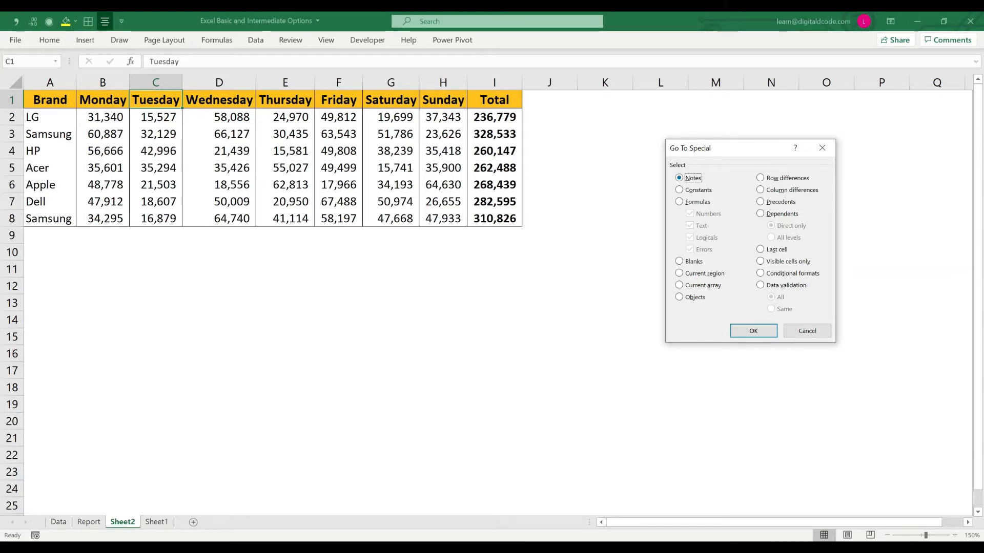
key("Escape")
Step: Add a note reading "High Sales" to cell D3, Samsung's Wednesday value
left_click(219, 133)
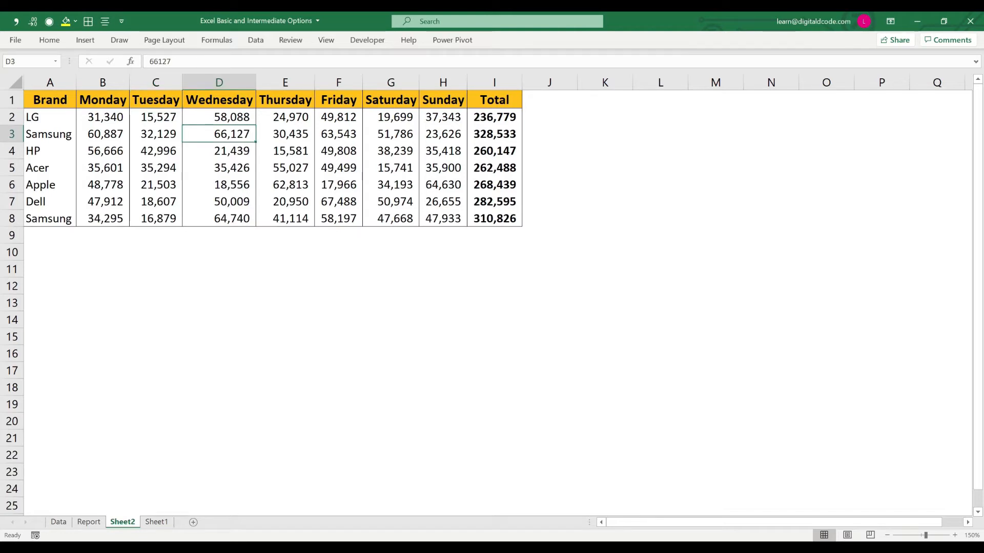
key("shift+F2")
key("Escape")
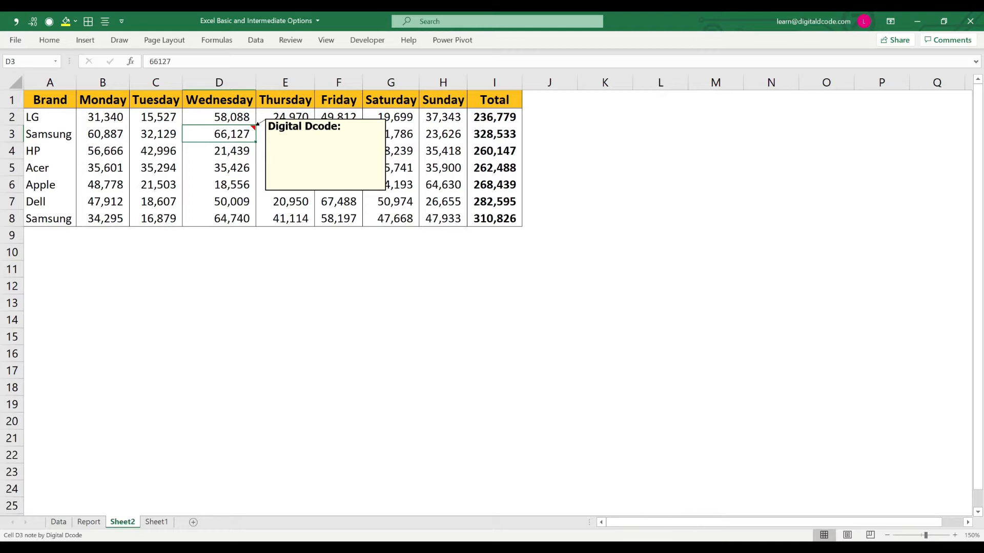
key("shift+F2")
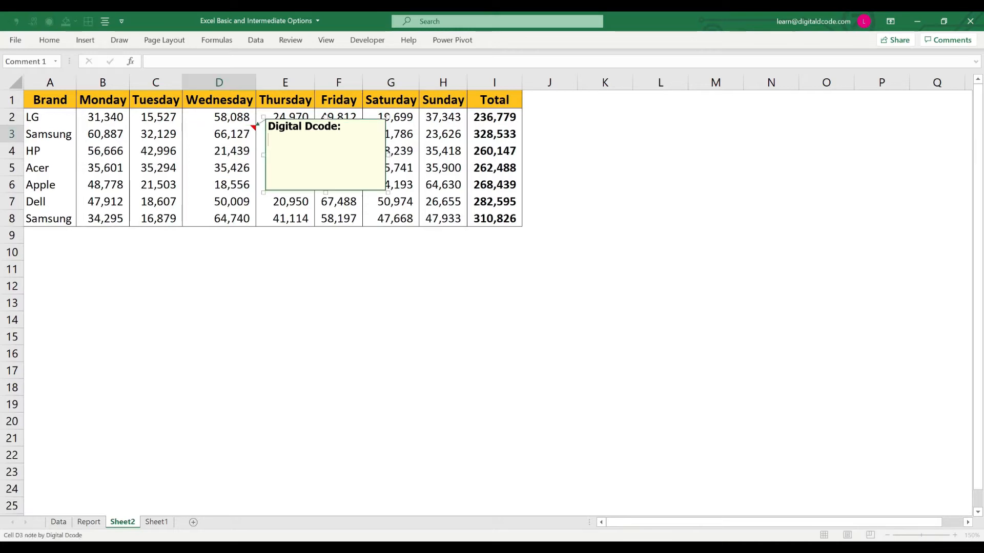
type("High Sales")
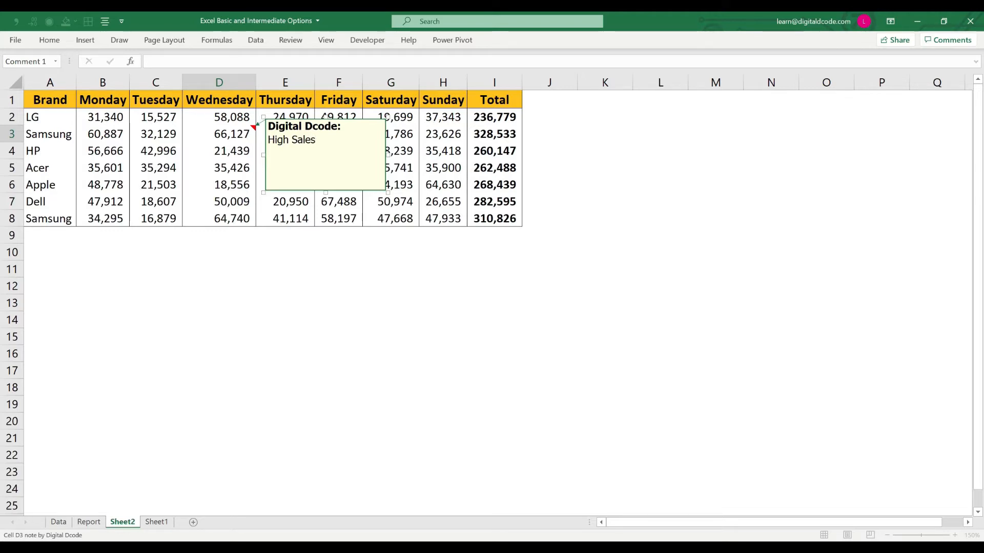
left_click(219, 150)
Step: Hide the displayed note on cell D3 while keeping the note attached
left_click(220, 134)
right_click(239, 134)
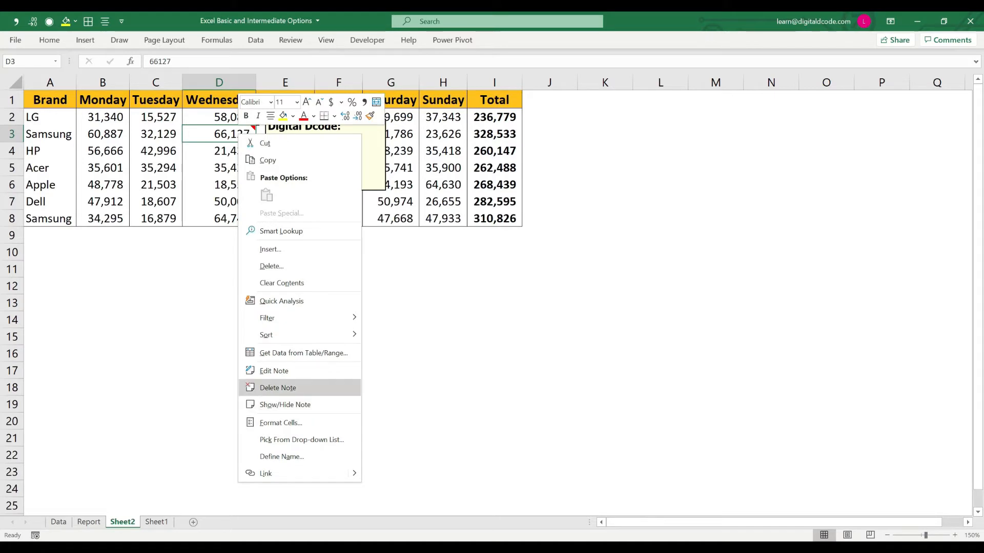
left_click(285, 404)
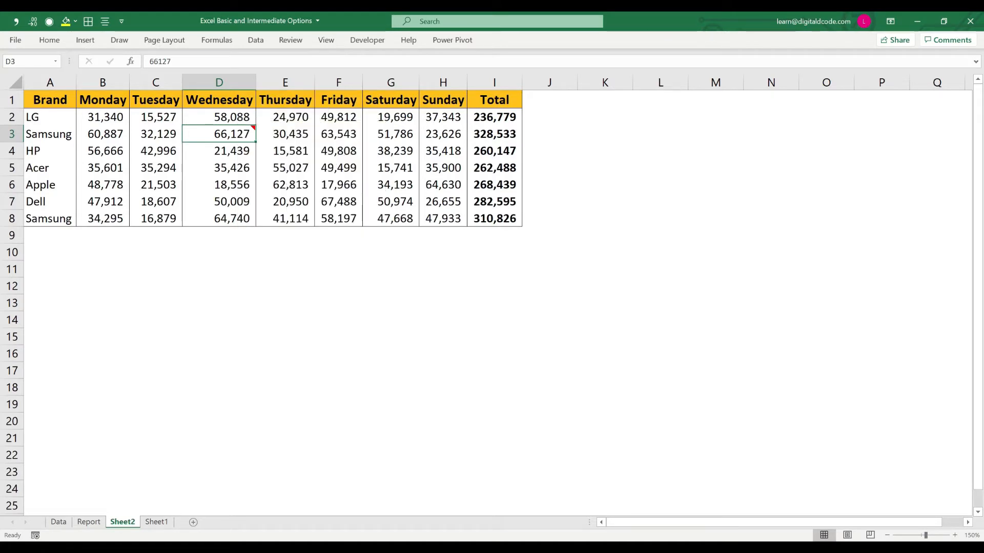
Step: Copy cell D3 and paste only its comments and notes into cells F3, G4, F7 and D6 with Paste Special
key("ctrl+c")
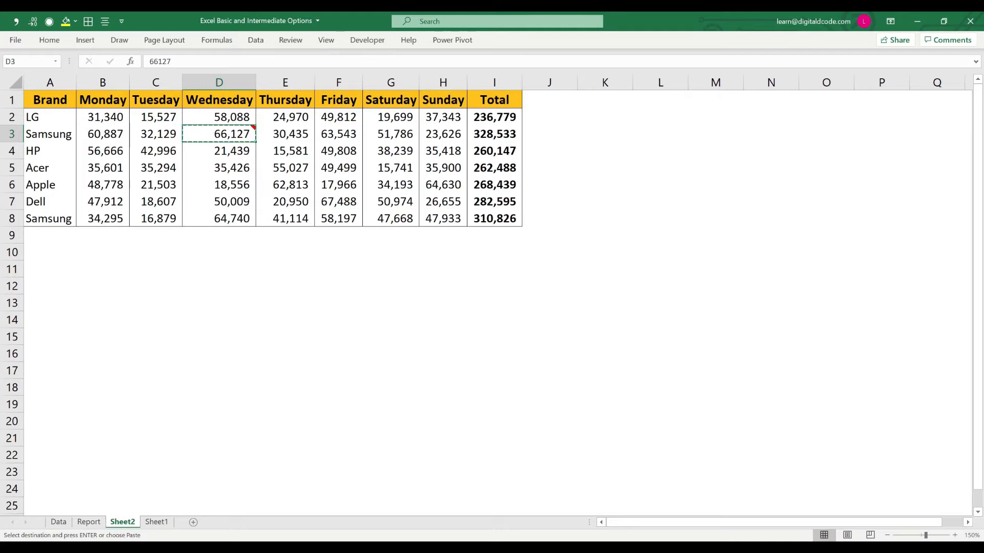
left_click(338, 134)
left_click(390, 151, "ctrl")
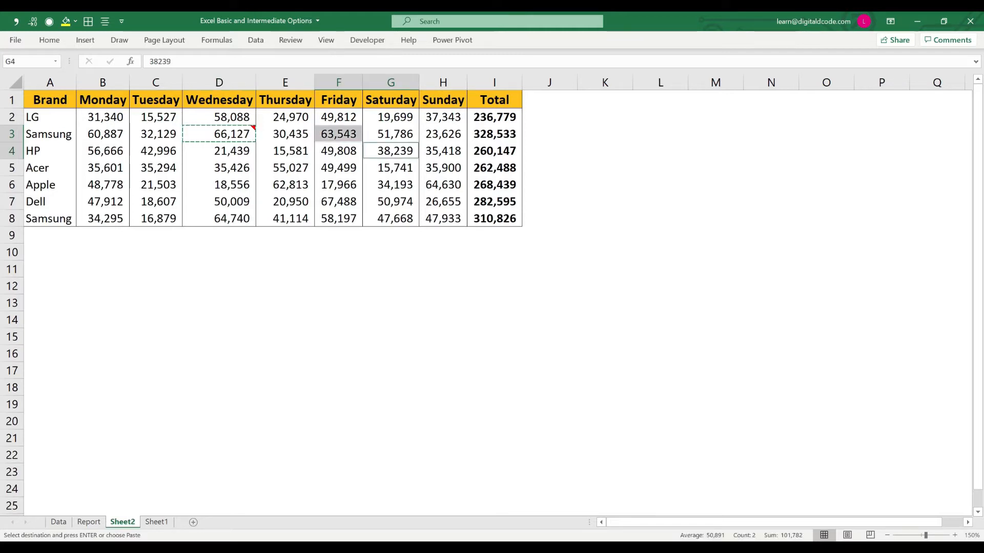
left_click(338, 202, "ctrl")
left_click(219, 185, "ctrl")
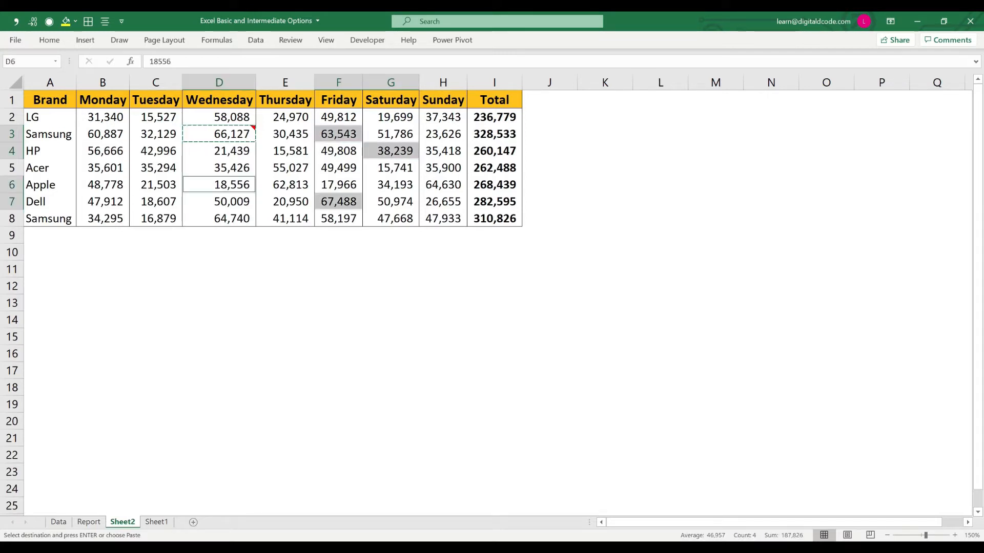
key("ctrl+alt+v")
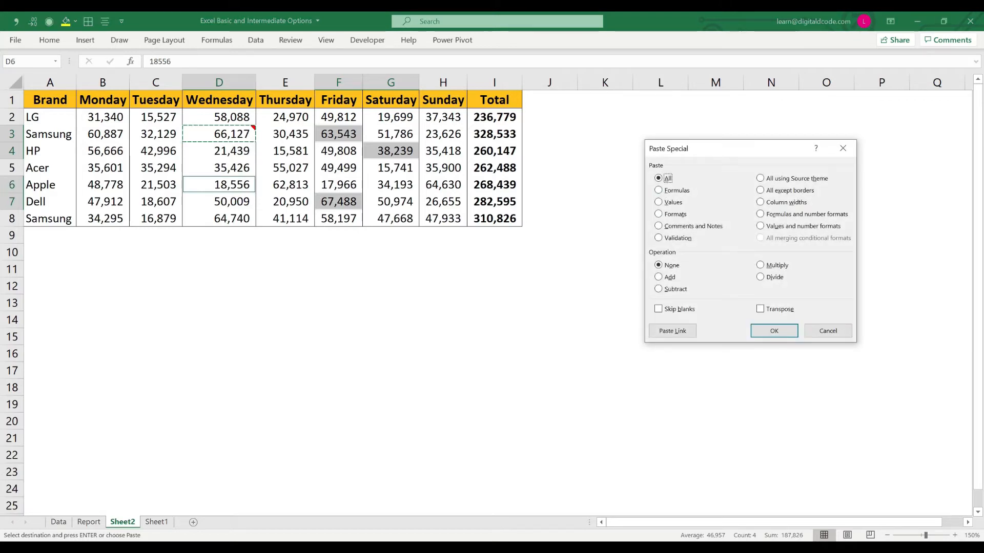
key("c")
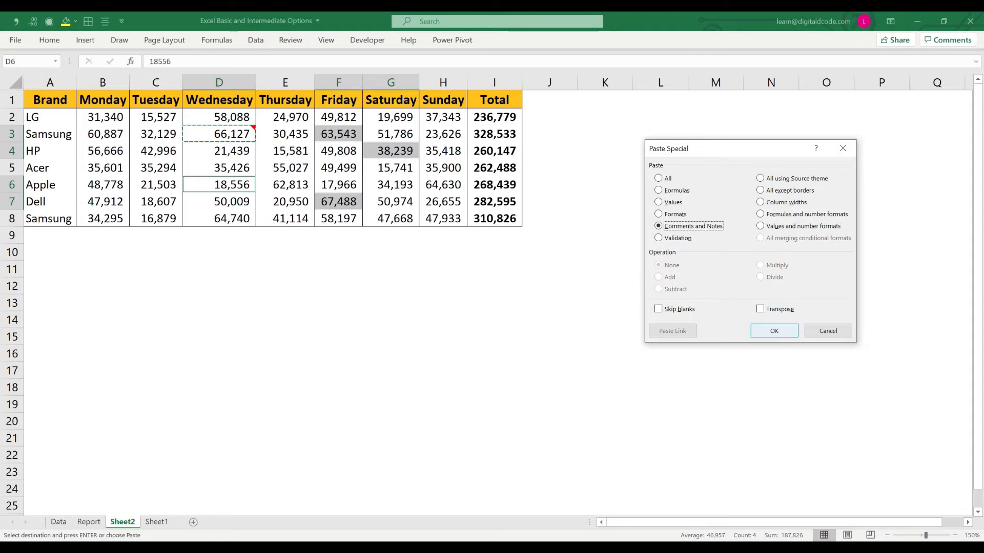
key("Return")
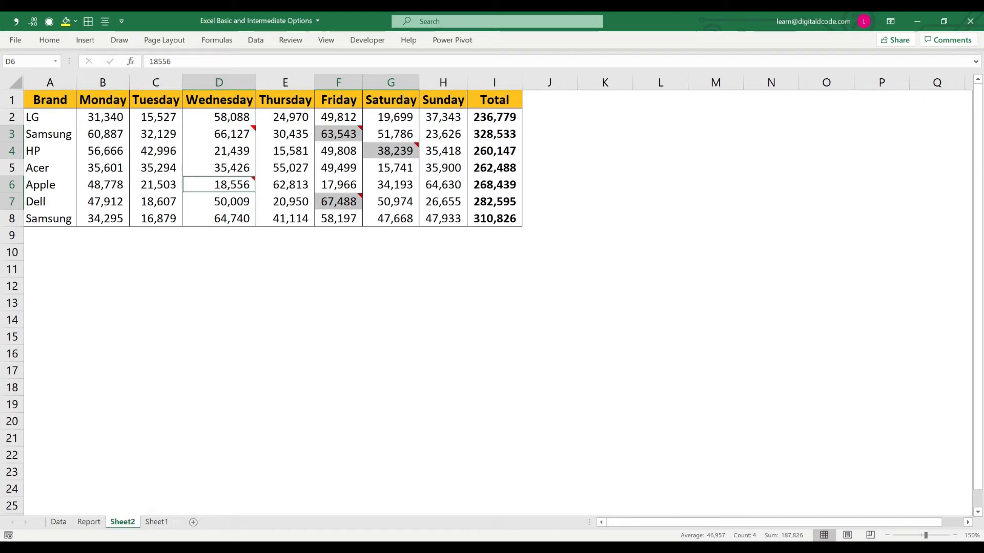
Step: Select all cells with notes within B2:H8 using Go To Special and fill them with yellow
left_click(102, 117)
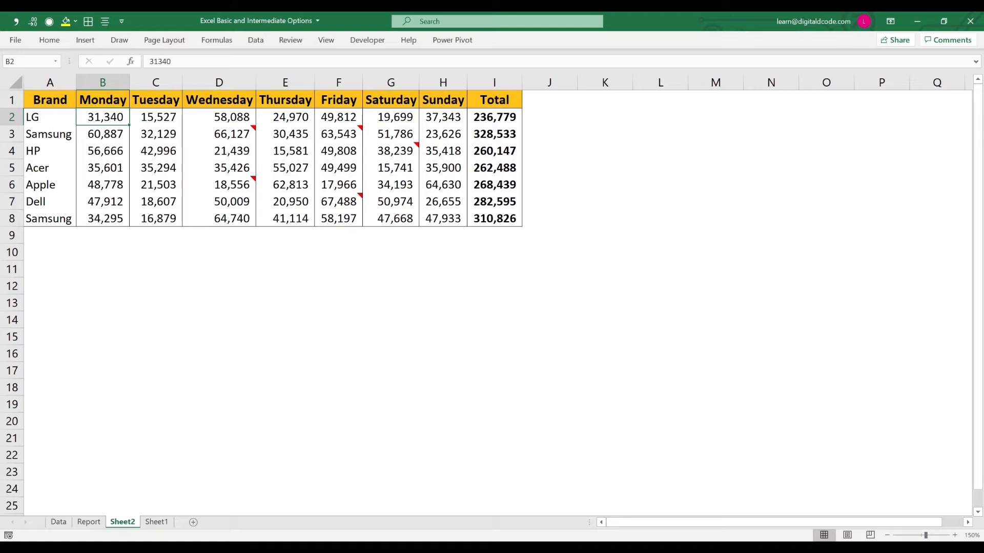
left_click_drag(102, 116, 443, 219)
key("ctrl+g")
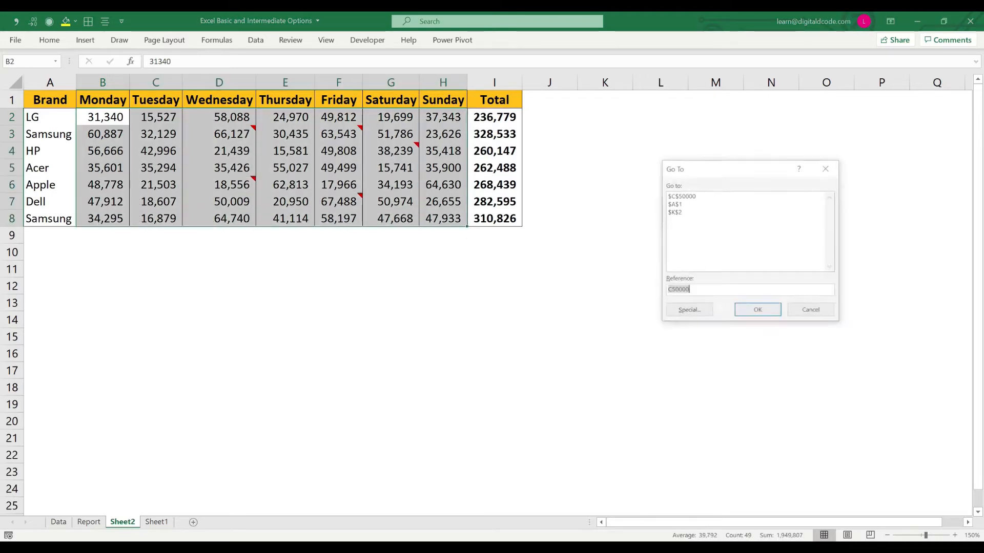
key("Tab")
key("Return")
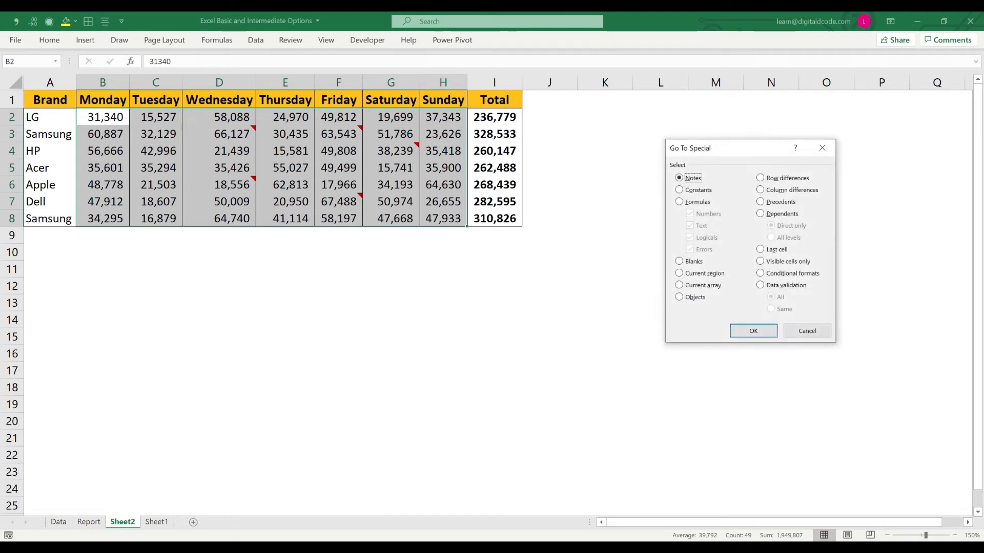
key("Return")
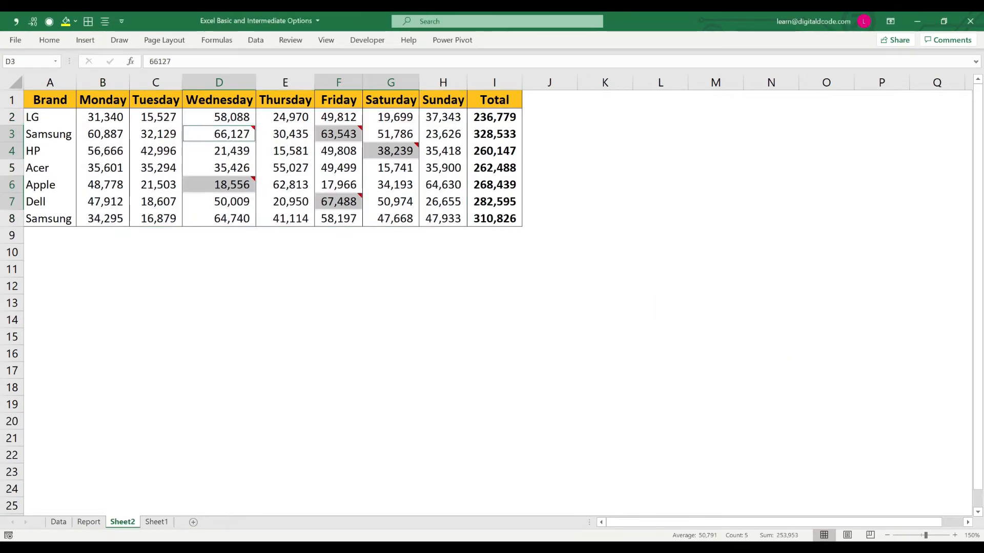
mouse_move(256, 175)
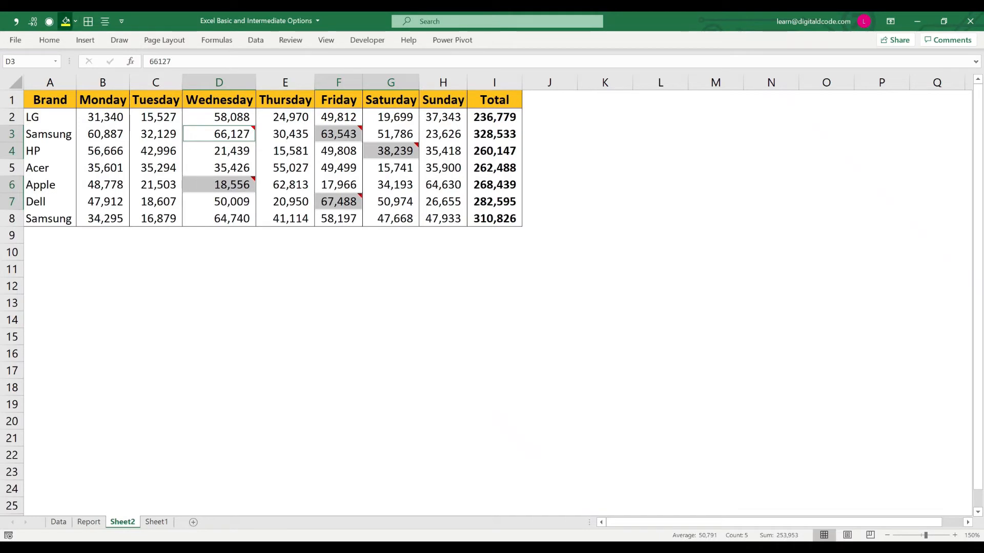
left_click(66, 21)
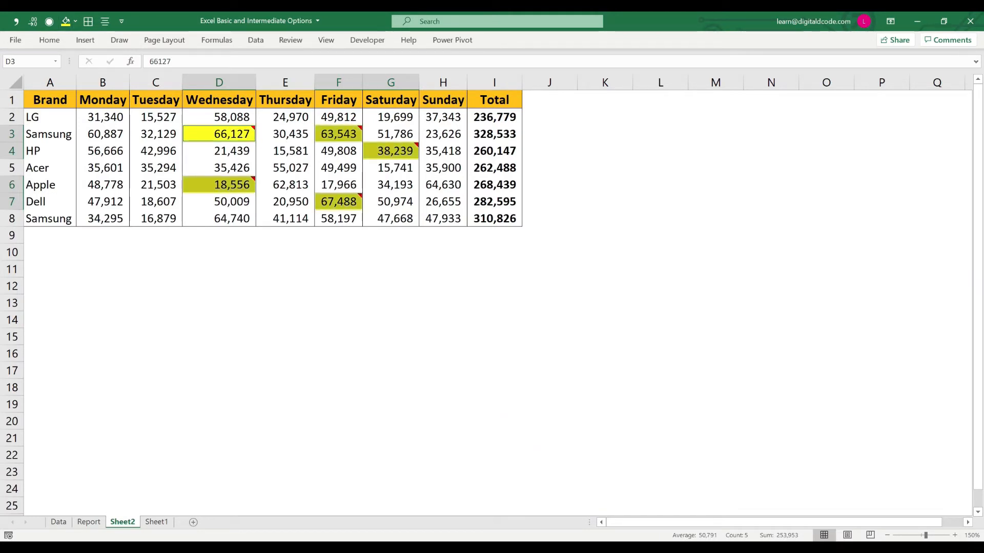
left_click(285, 168)
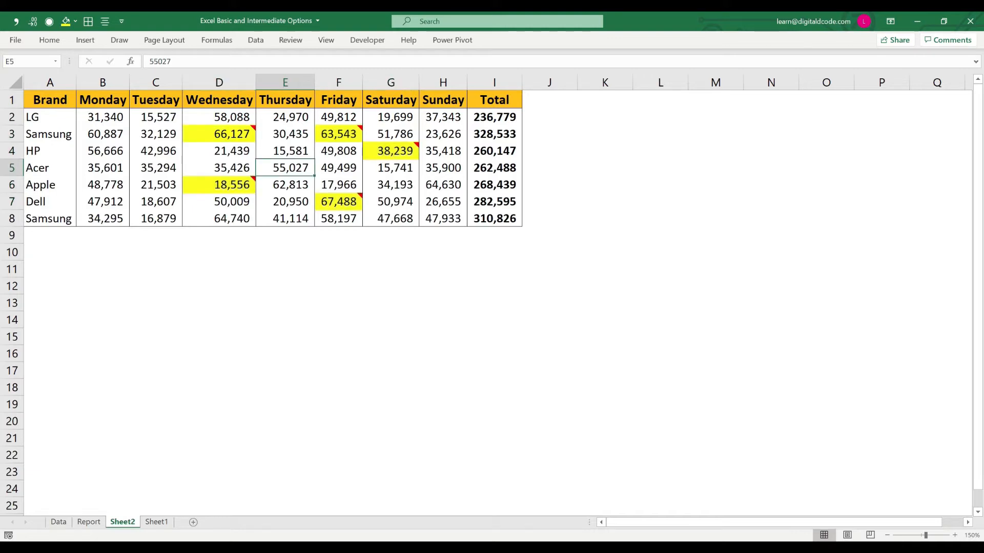
Step: Look over the Constants and neighbouring choices in Go To Special and close the dialog without selecting anything
key("ctrl+g")
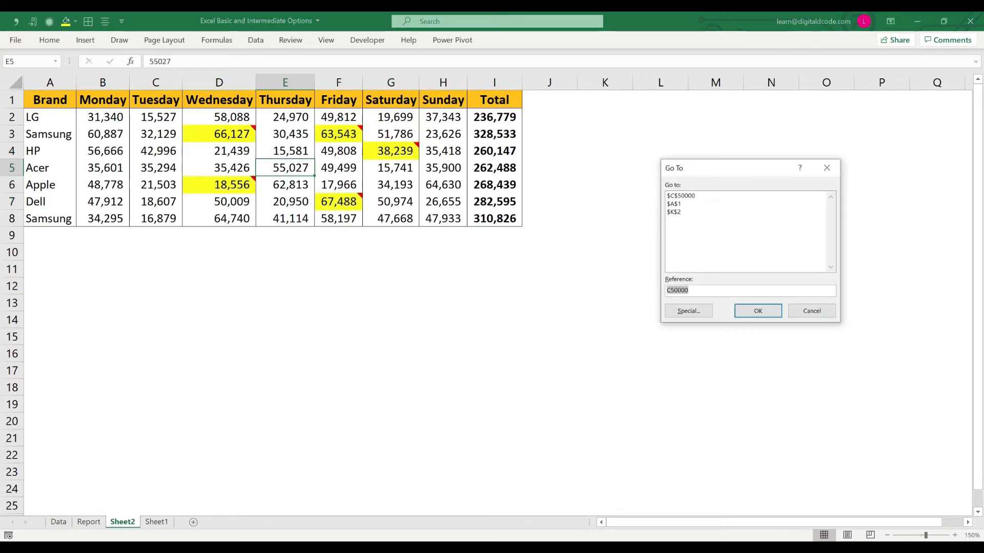
key("alt+s")
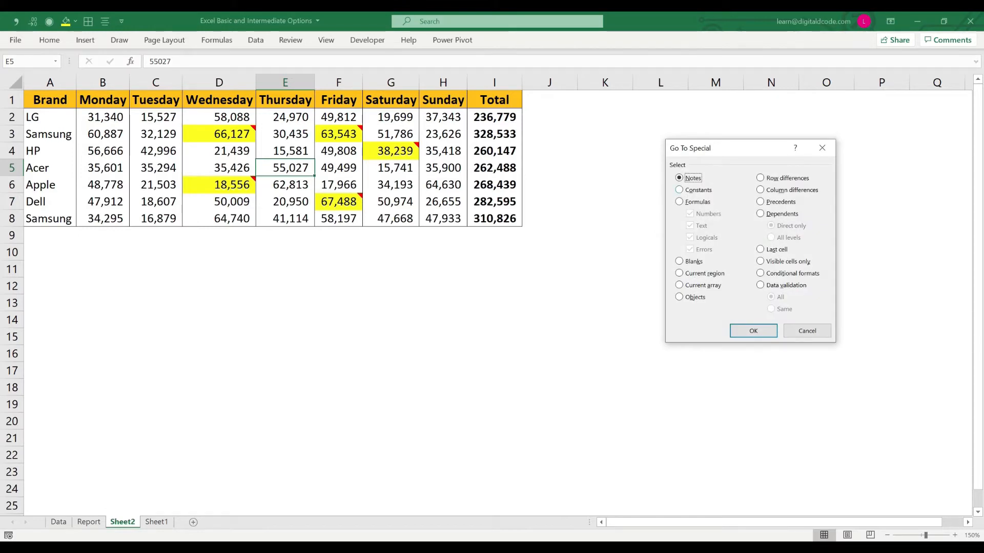
key("Escape")
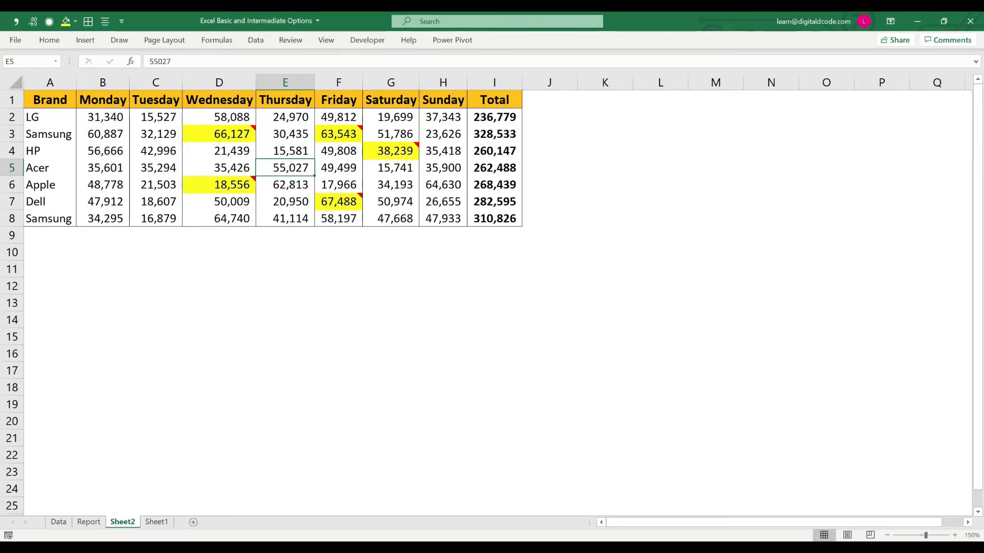
Step: Examine the formulas in the Total column cell by cell, starting from I2
left_click(495, 118)
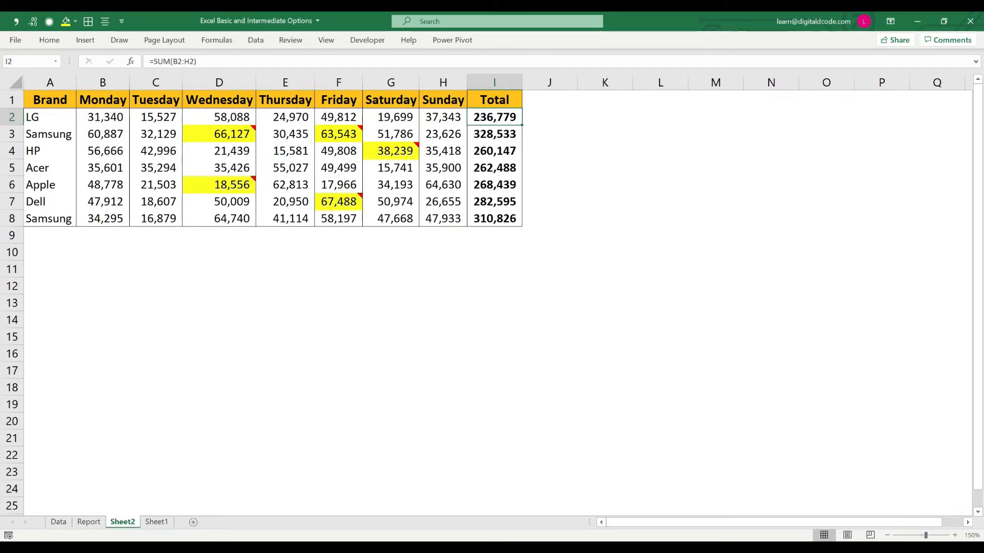
key("Down")
key("Down")
key("Down")
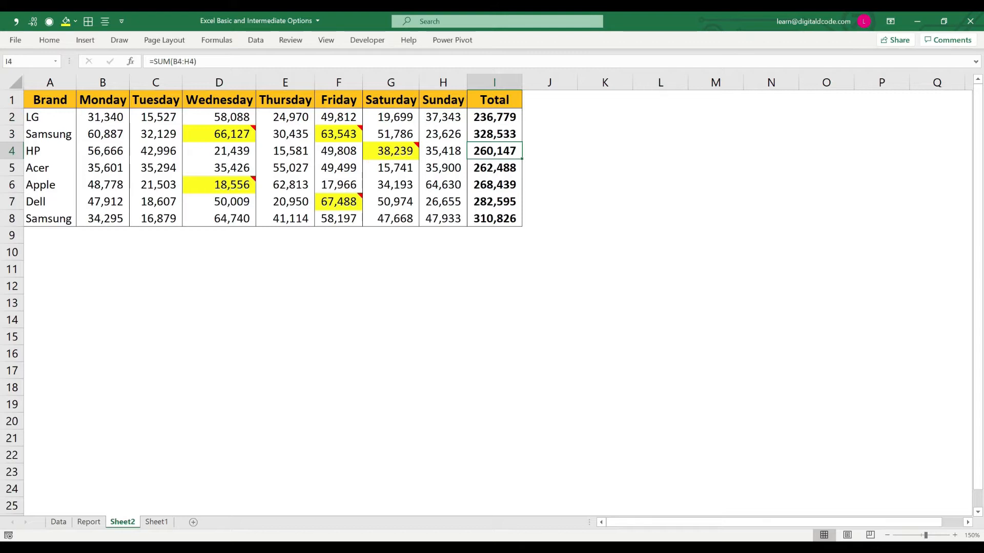
key("Down")
Step: Add an AutoSum formula, =SUM(I2:I9), in cell I10 below the Total column
left_click(495, 252)
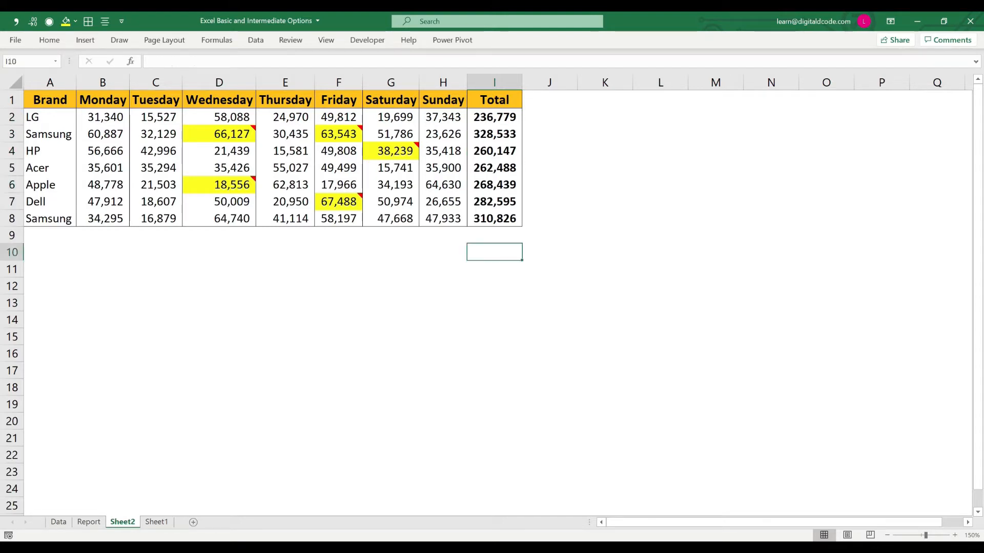
key("alt+=")
key("ctrl+Return")
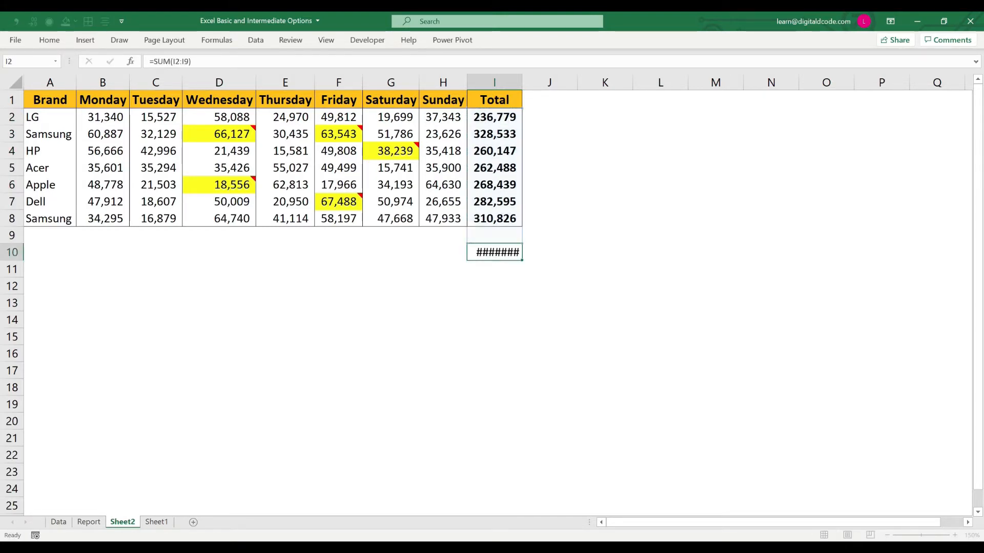
Step: Copy the sum formula from I10 across B10:H10 so every weekday column has a total
key("ctrl+c")
key("shift+Left")
key("shift+Left")
key("shift+Left")
key("shift+Left")
key("shift+Left")
key("shift+Left")
key("shift+Left")
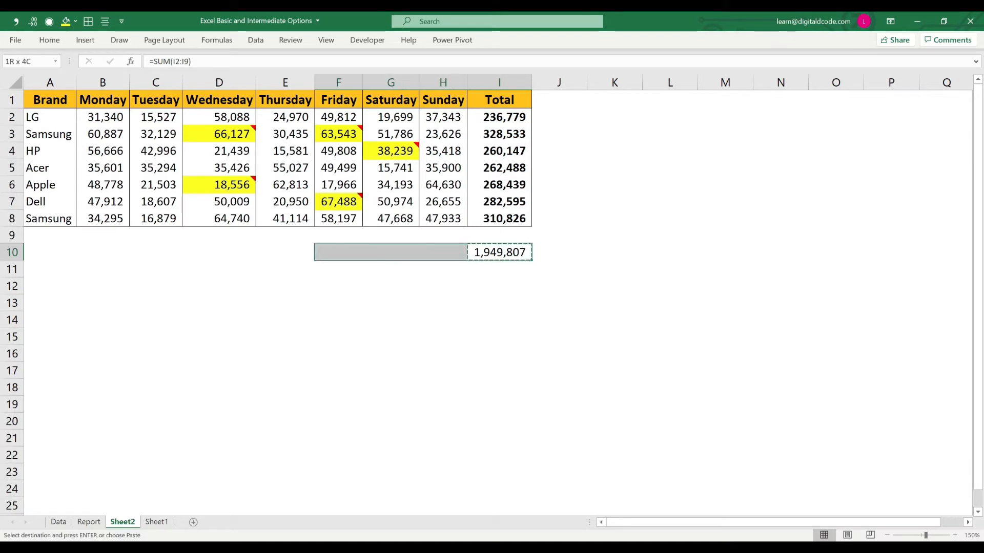
key("Return")
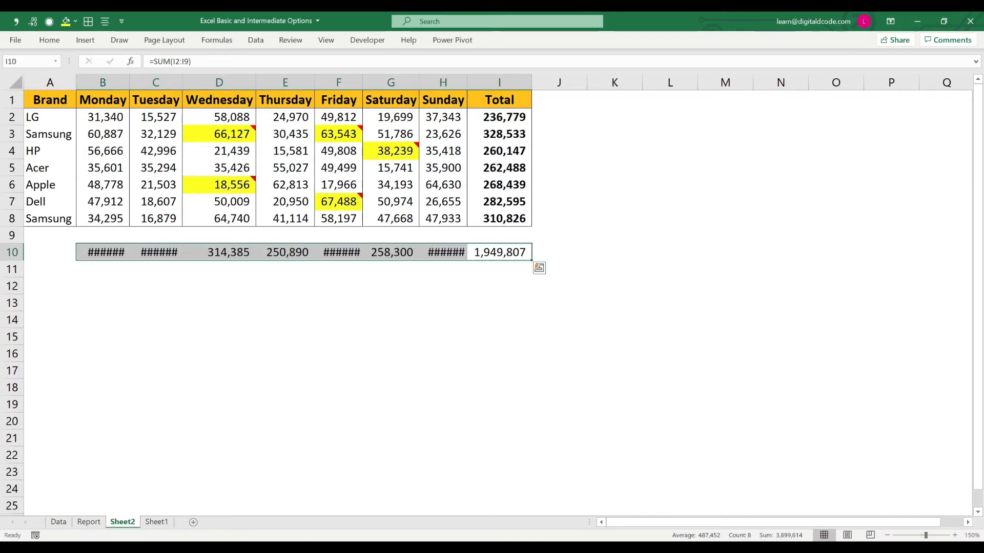
Step: AutoFit the width of all columns on the sheet to their contents
key("ctrl+a")
key("alt+h")
key("o")
key("i")
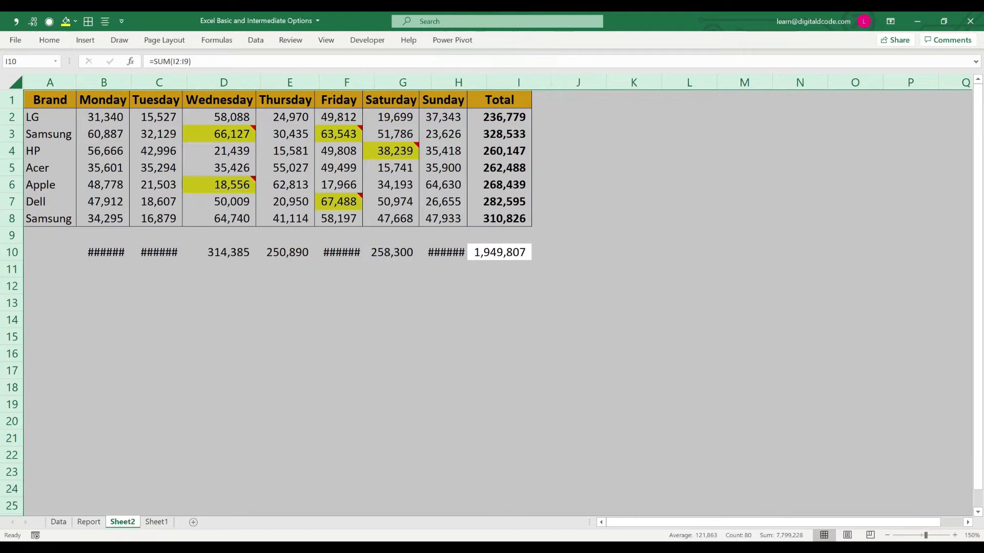
key("Up")
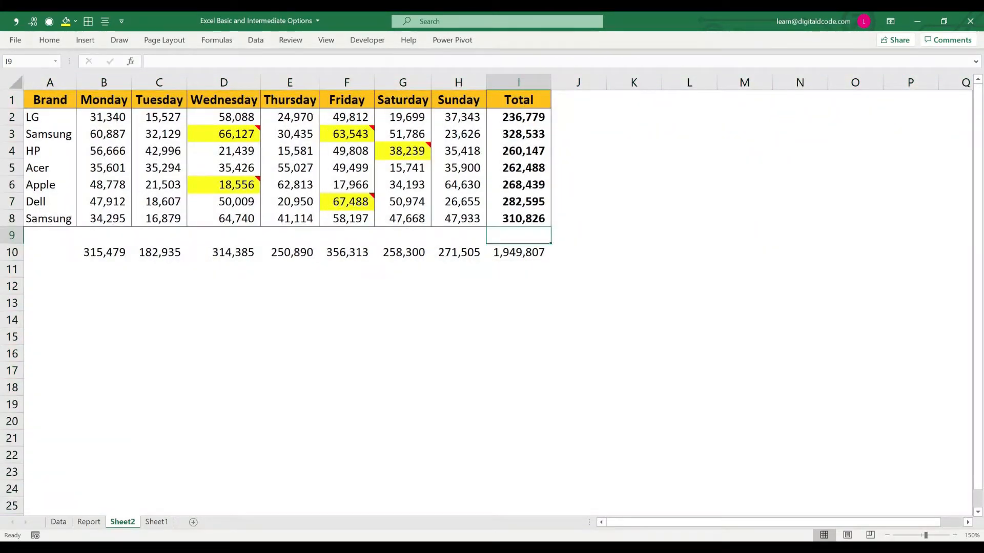
Step: Select all constants within A1:J11 using Go To Special, with Numbers, Text, Logicals and Errors included, and clear the selection
left_click_drag(50, 100, 579, 269)
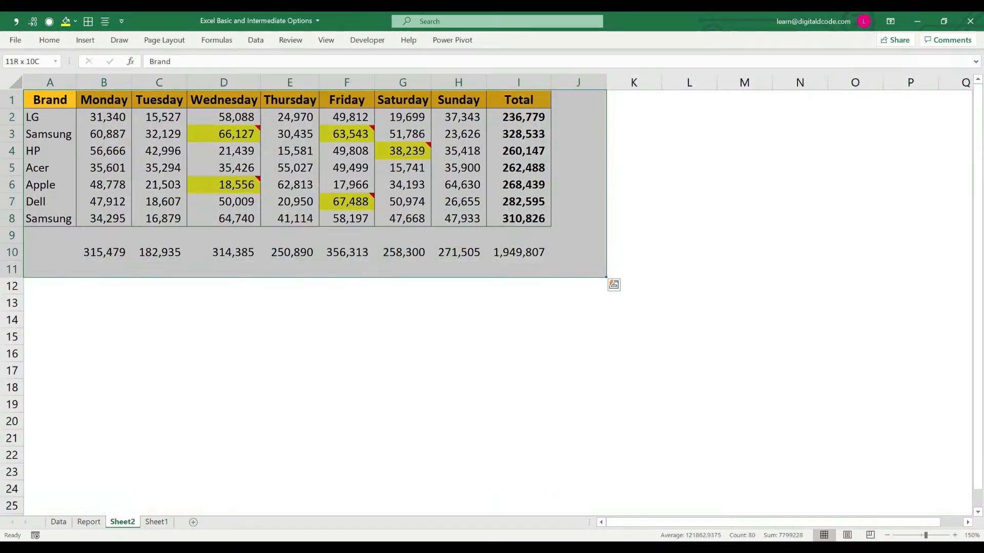
key("ctrl+g")
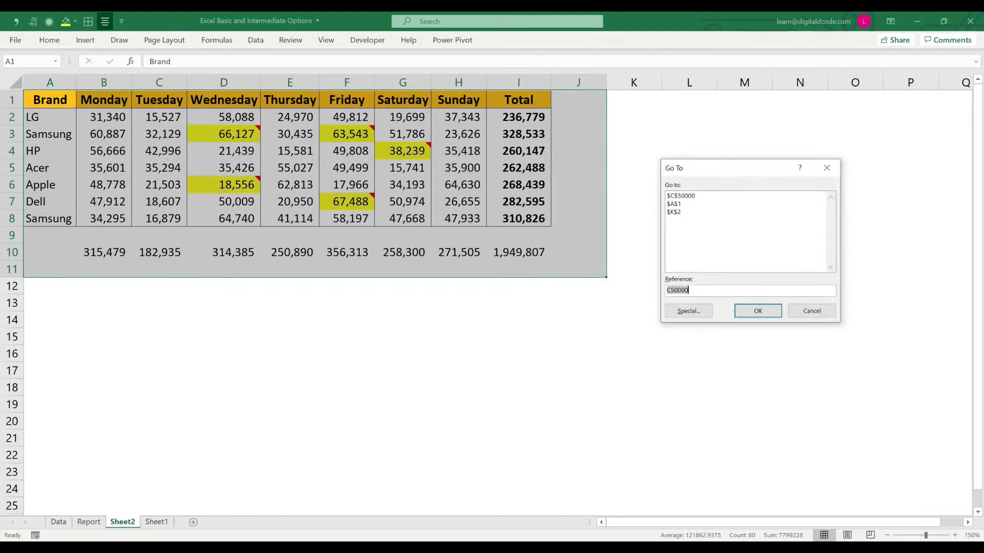
key("alt+s")
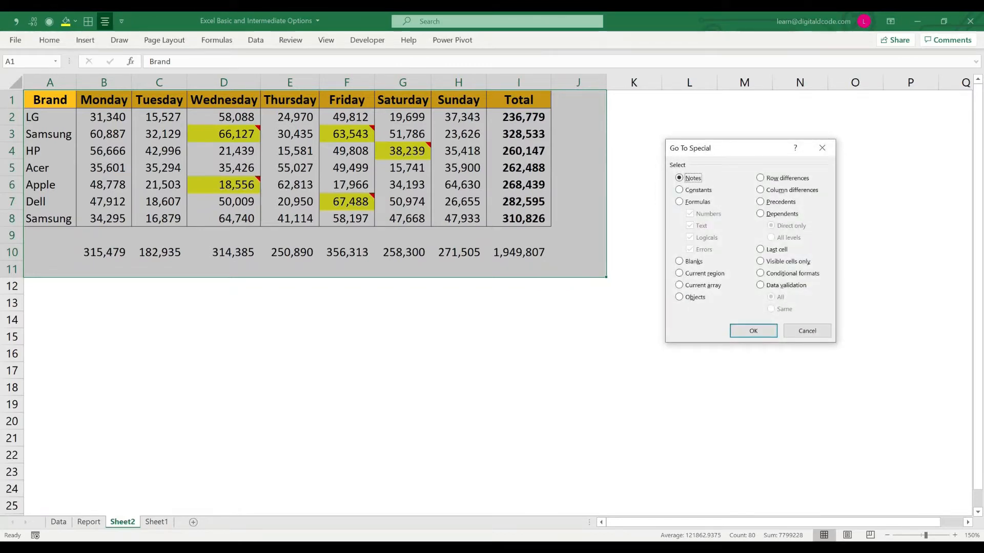
key("alt+o")
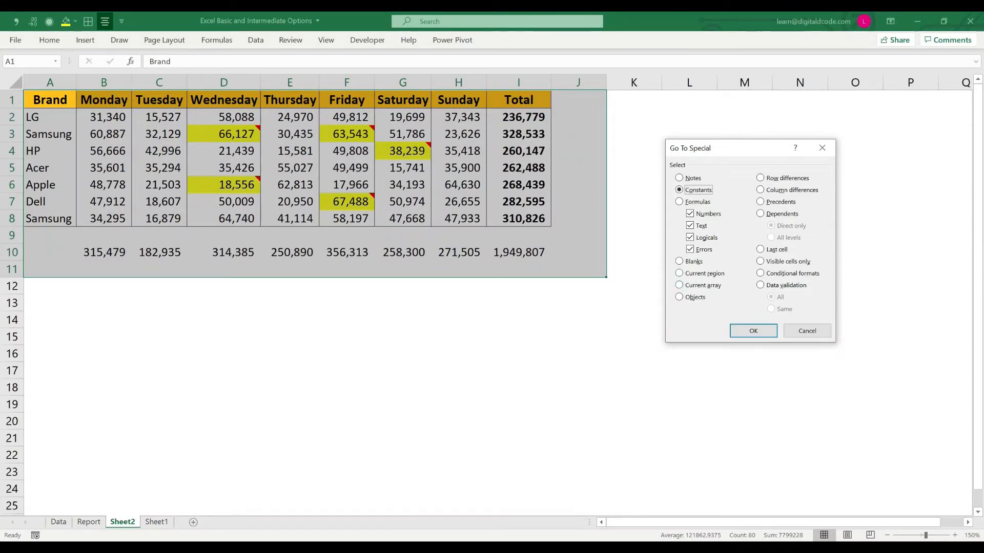
left_click(753, 331)
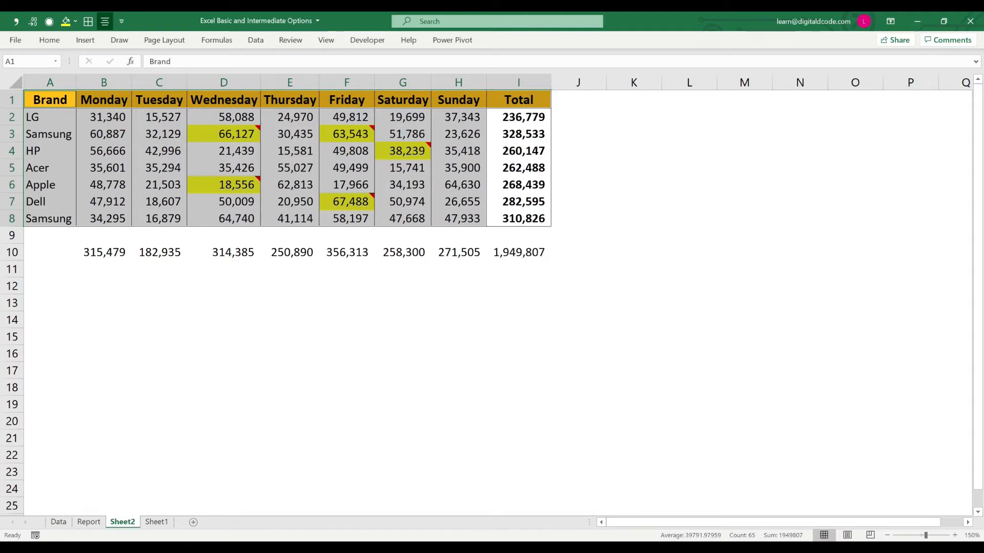
left_click(103, 134)
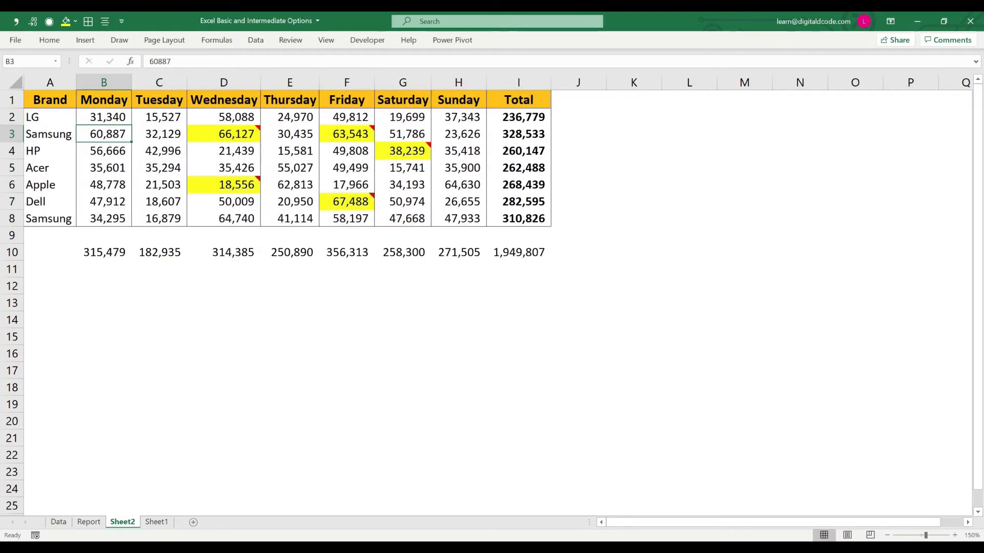
Step: Select all formula cells within A1:I10 using Go To Special and fill them with light grey
left_click_drag(50, 100, 519, 253)
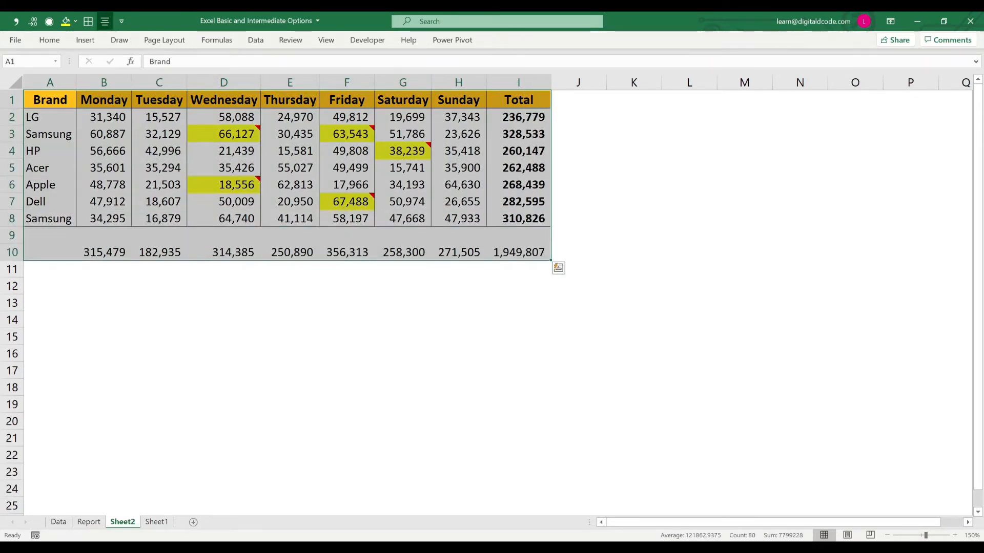
key("ctrl+g")
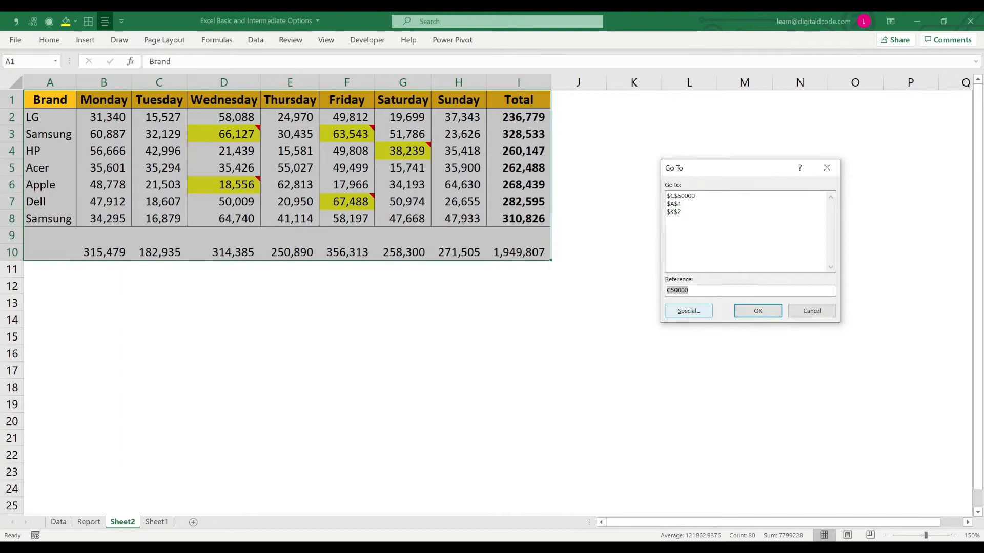
key("alt+s")
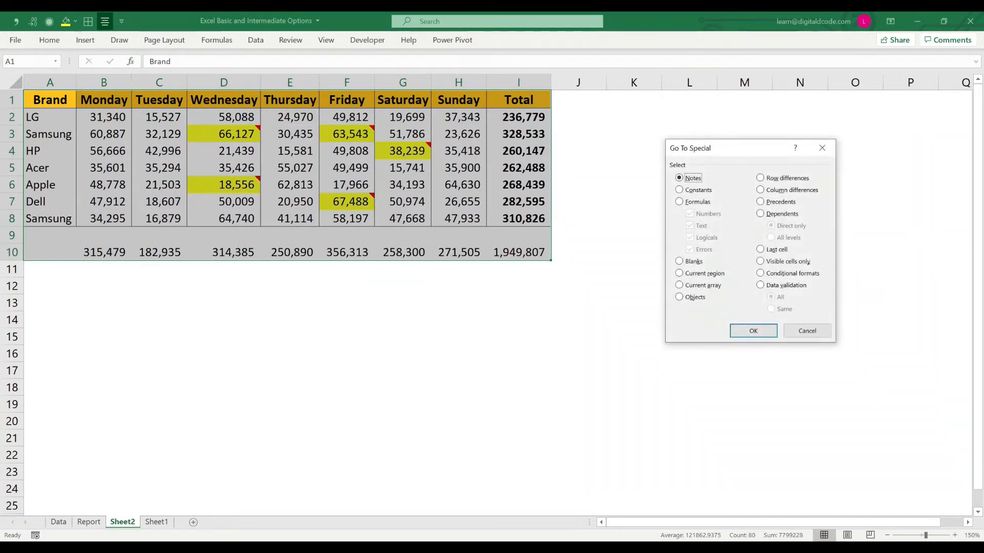
key("alt+f")
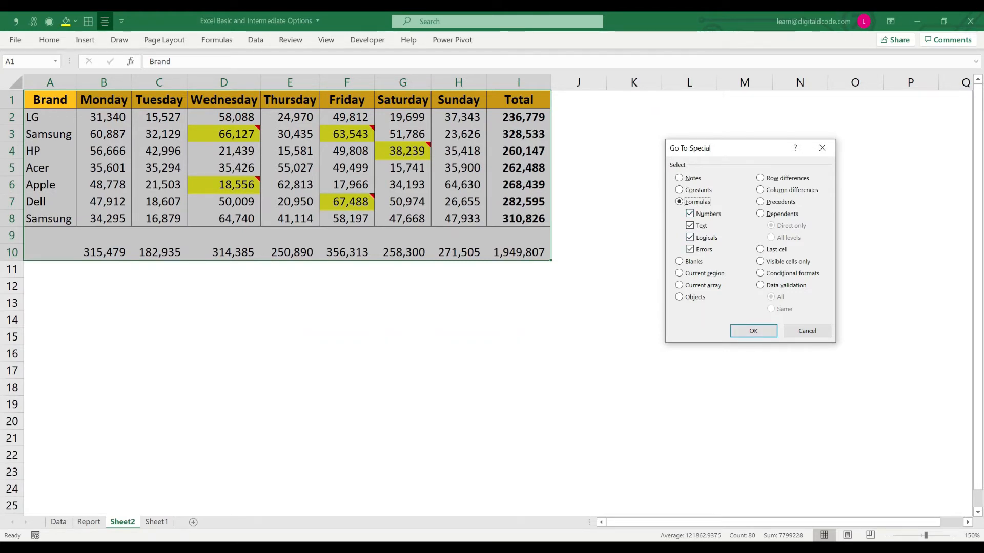
key("Return")
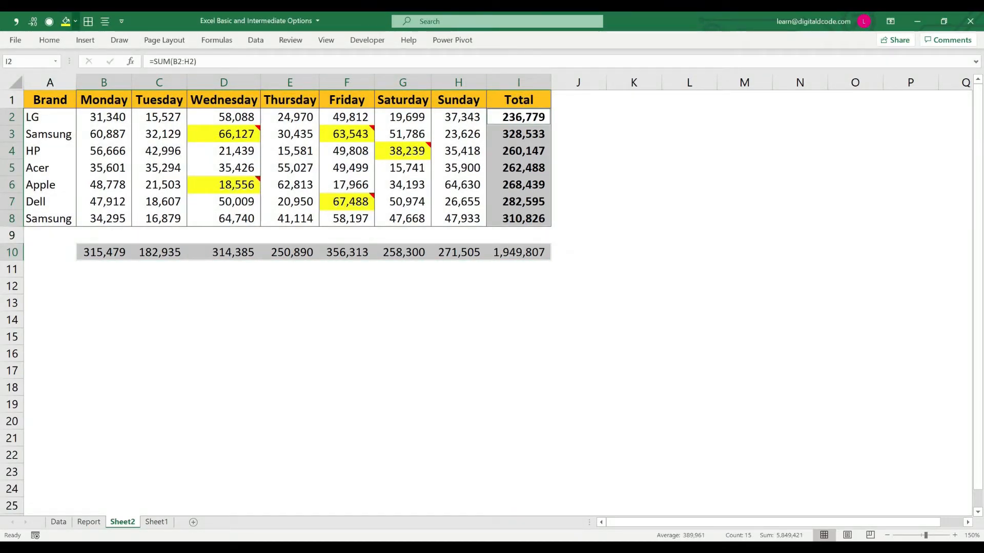
left_click(75, 21)
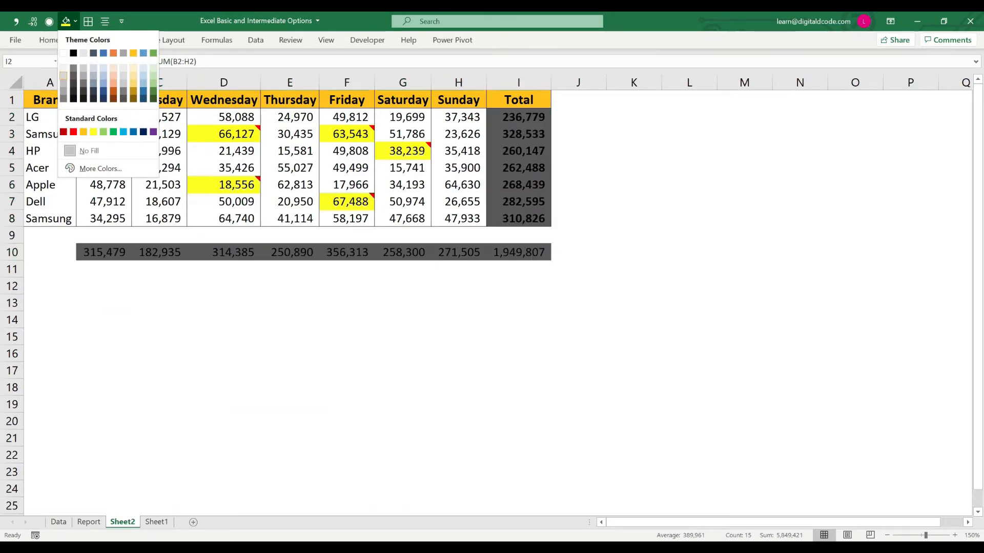
left_click(63, 75)
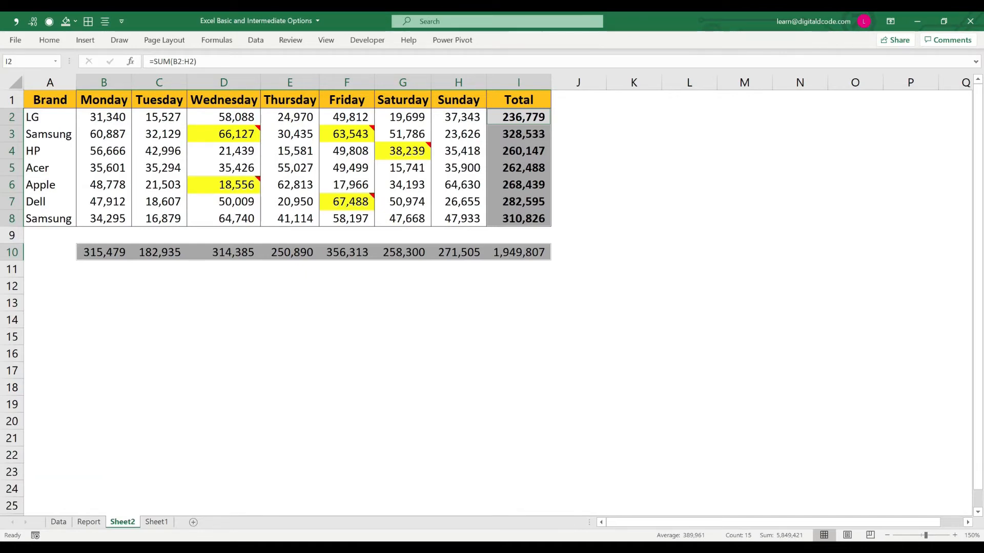
left_click(223, 168)
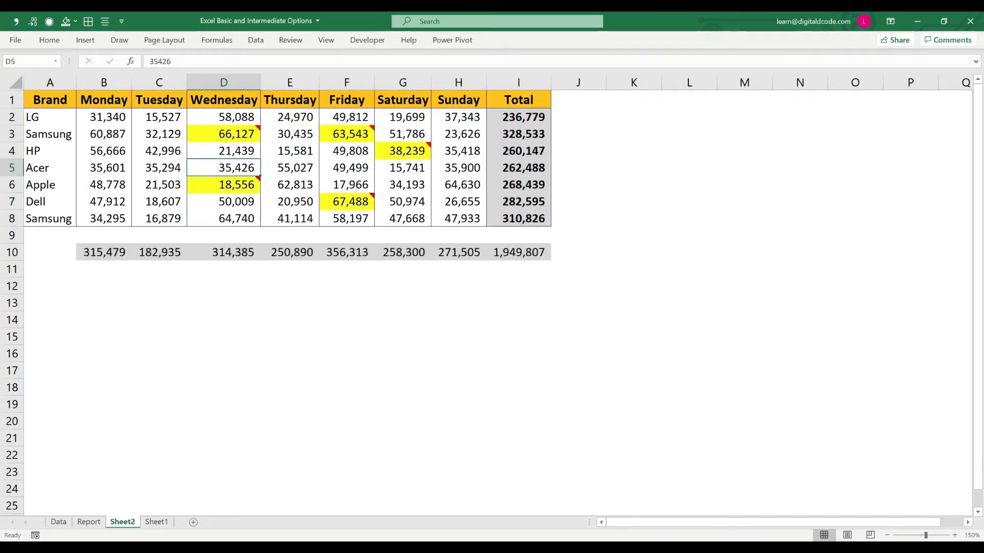
key("ctrl+g")
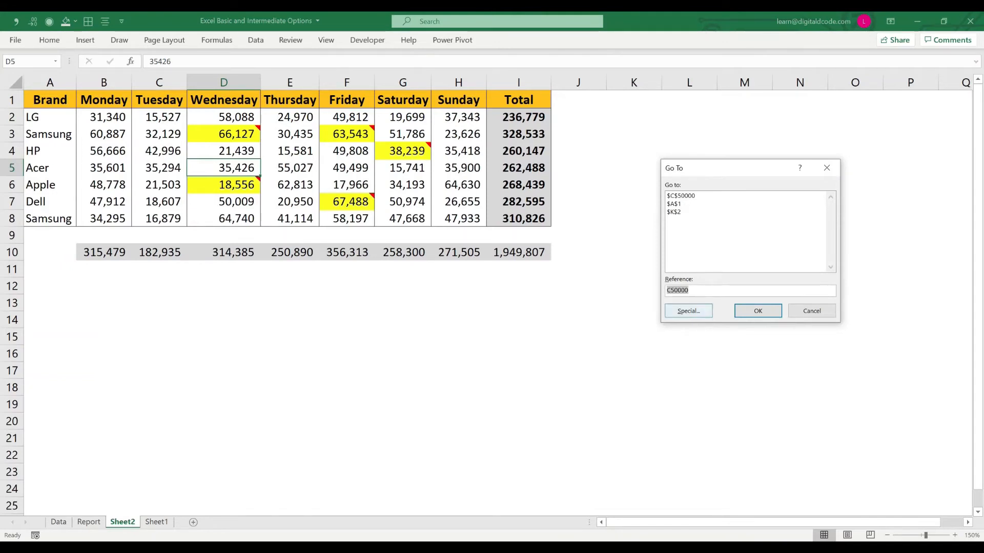
key("alt+s")
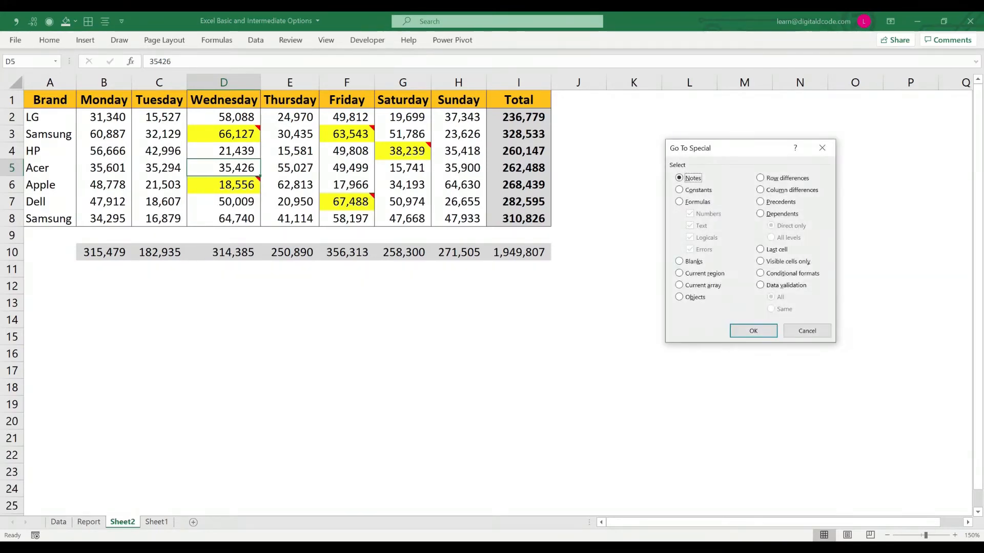
key("Escape")
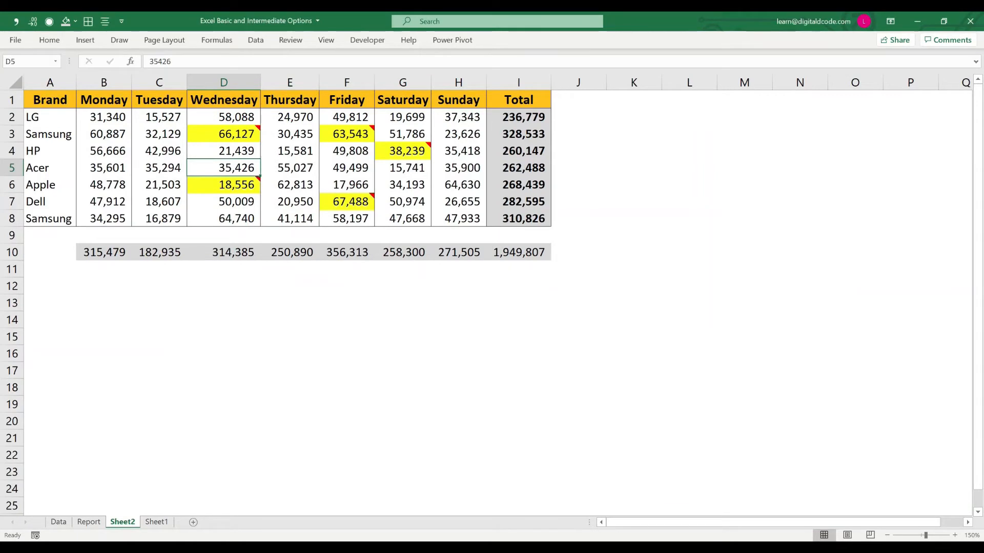
Step: Clear the contents of cells D4, F5 and G6 to create blanks in the table
left_click(223, 151)
key("Delete")
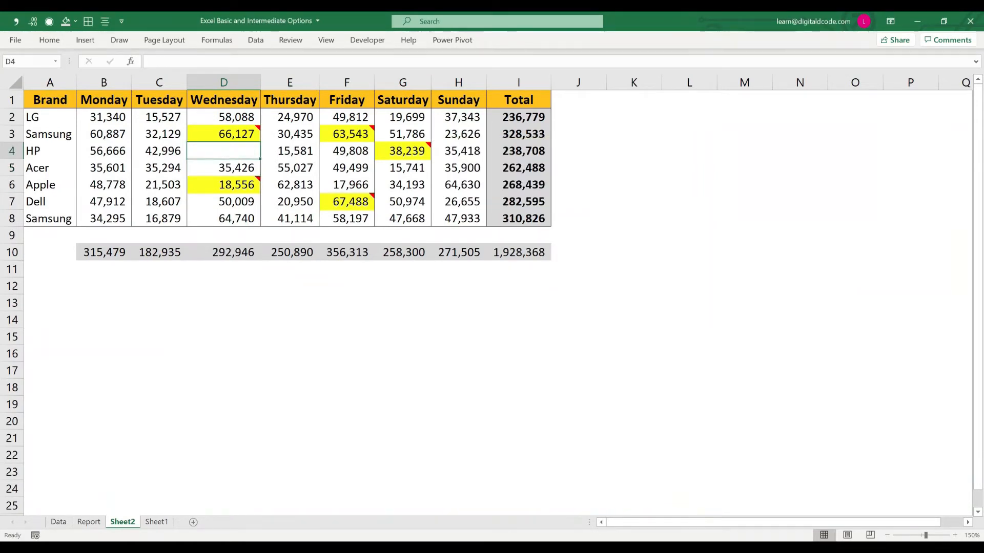
left_click(346, 168)
key("Delete")
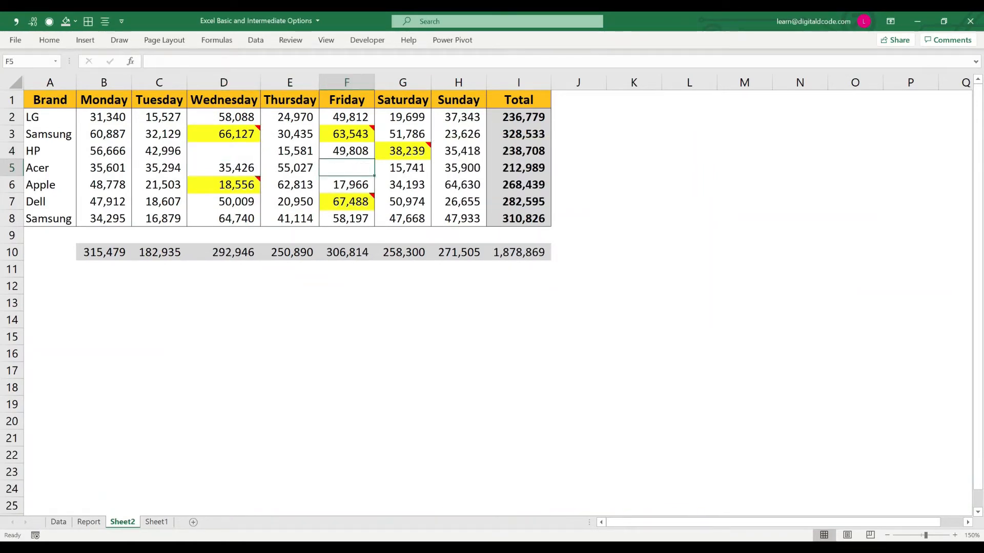
key("Down")
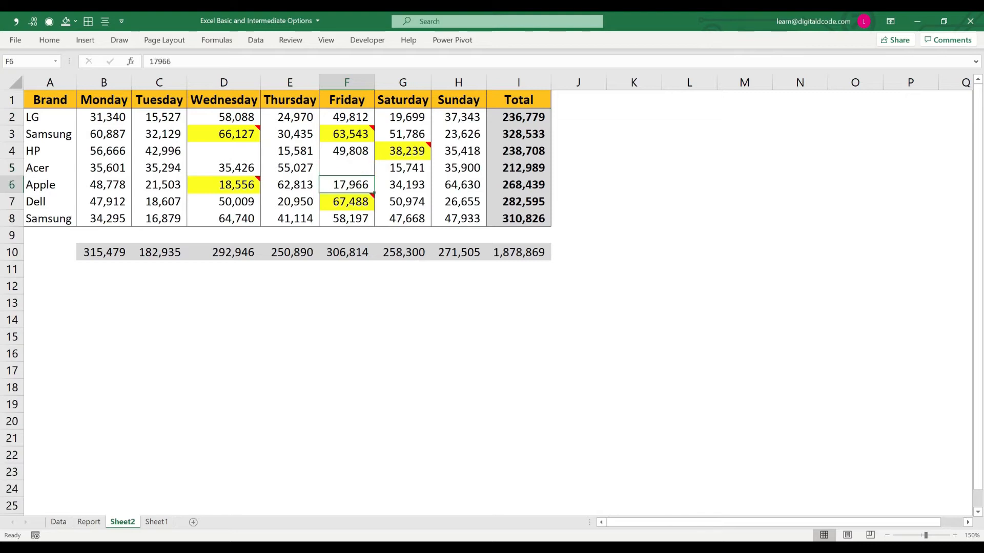
key("Right")
key("Delete")
Step: Select all blank cells within A1:I8 using Go To Special and fill them with light orange
key("ctrl+Home")
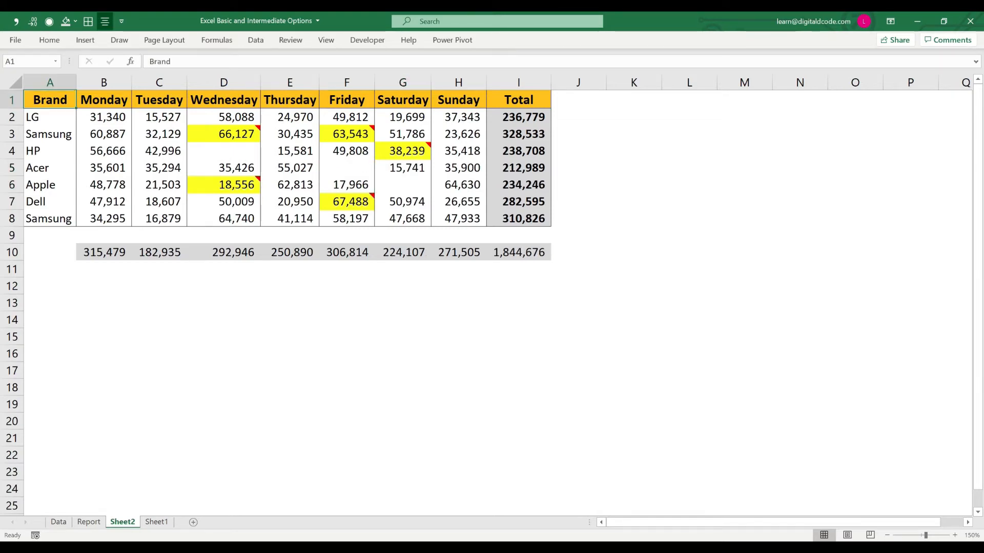
key("ctrl+shift+Right")
key("ctrl+shift+Down")
key("shift+Up")
key("ctrl+g")
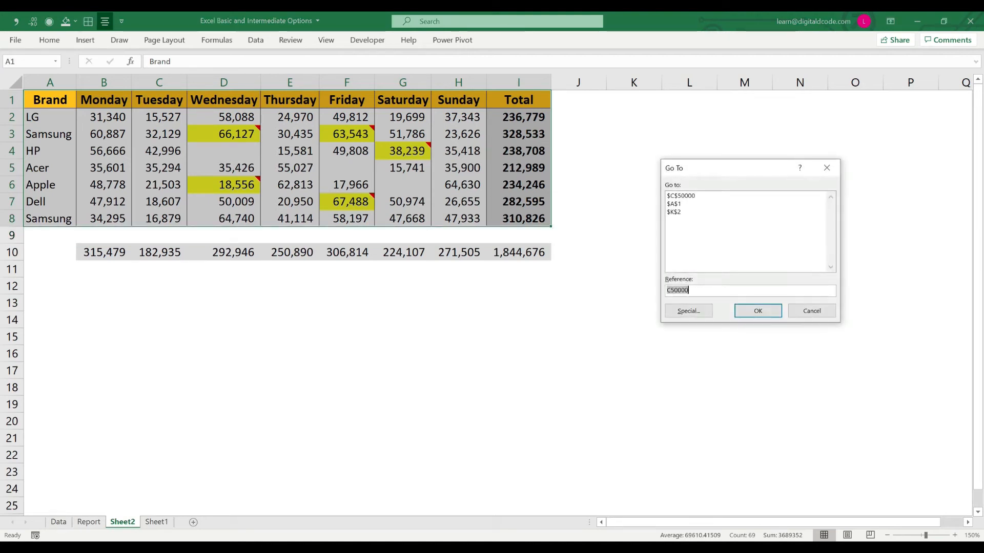
key("alt+s")
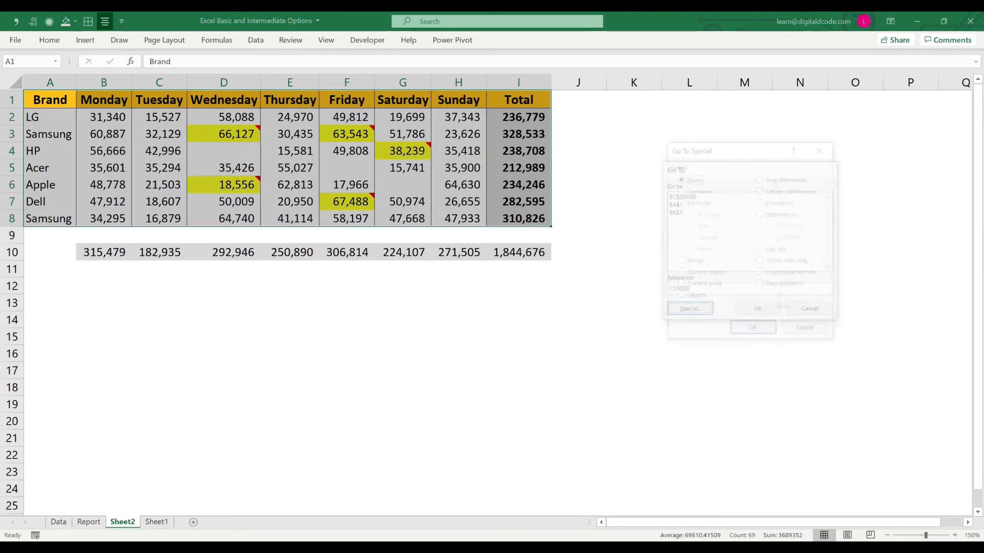
key("alt+k")
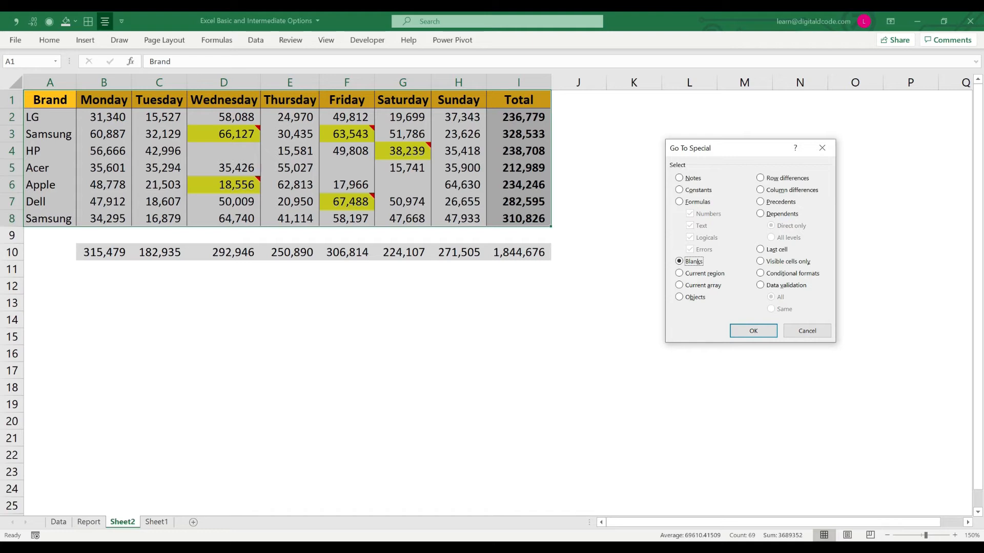
key("Return")
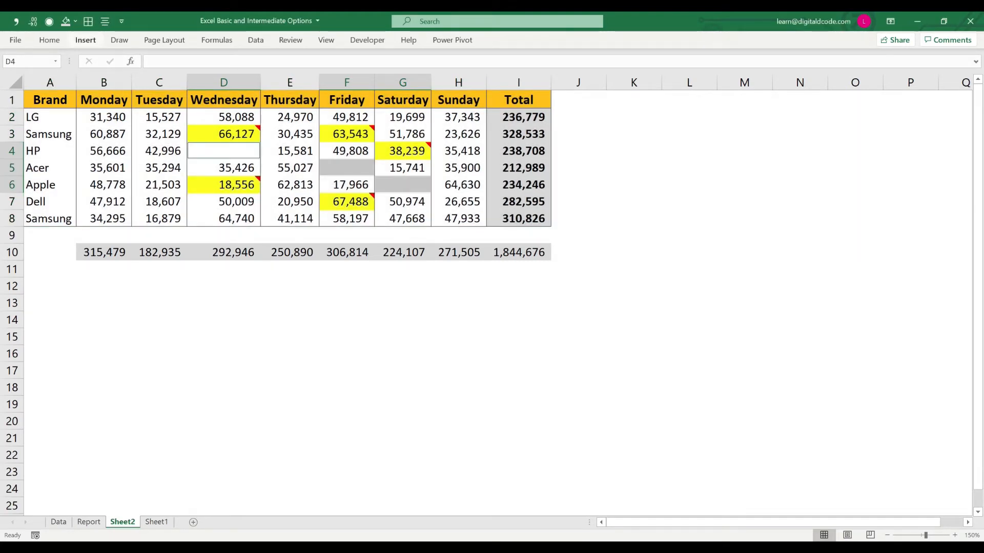
left_click(75, 21)
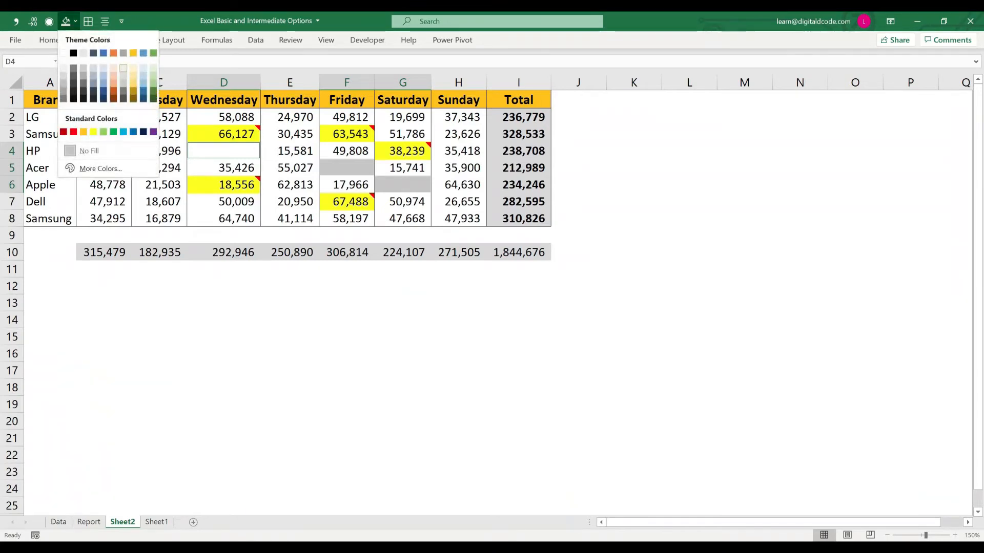
left_click(114, 67)
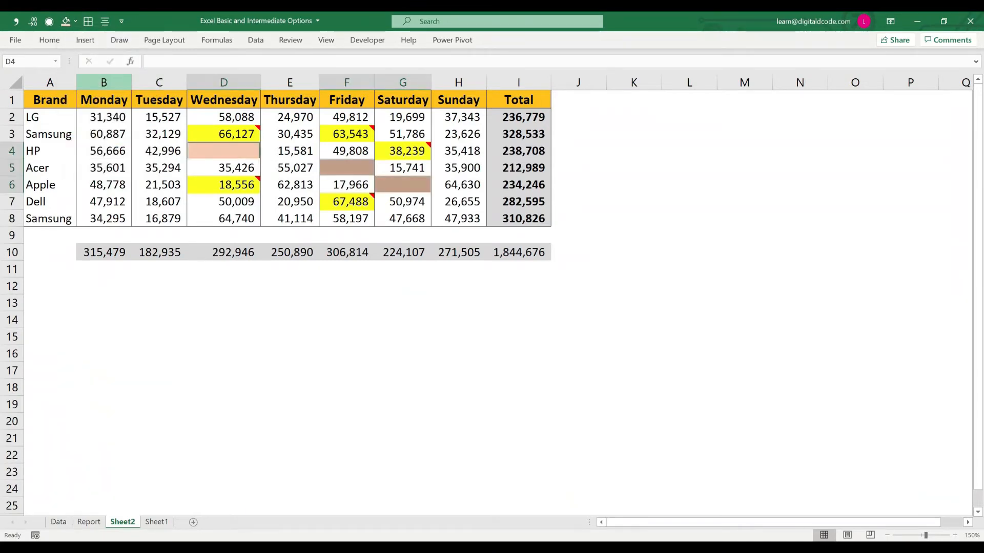
left_click(159, 134)
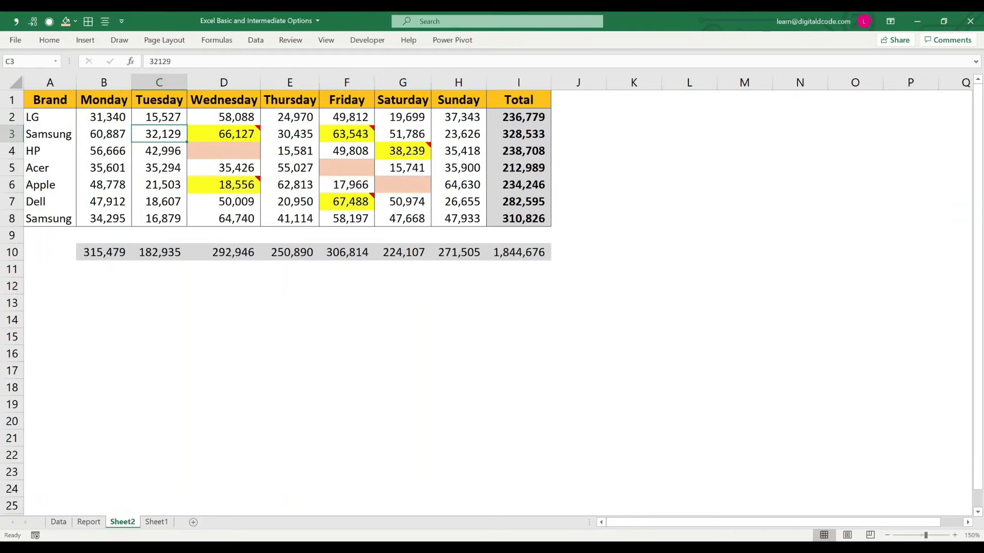
key("ctrl+g")
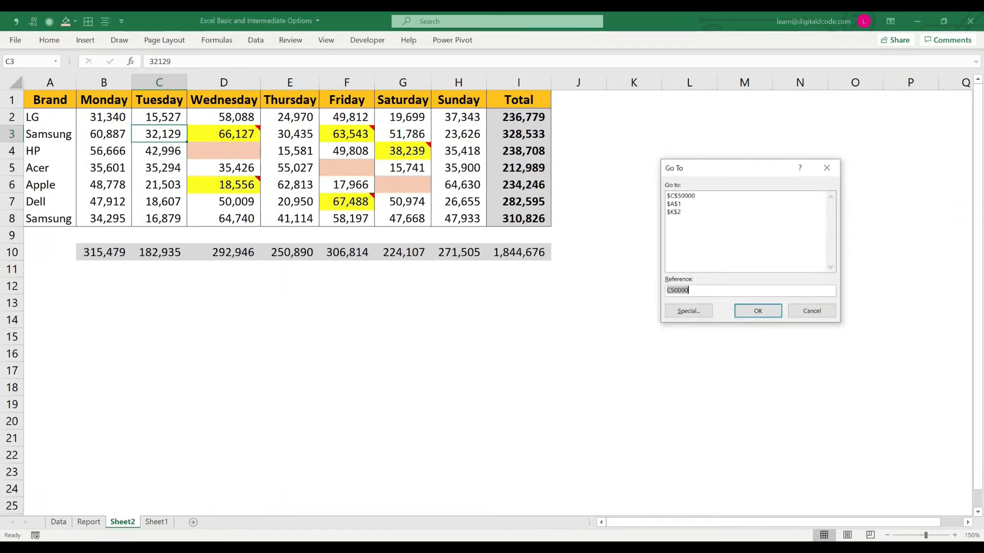
key("alt+s")
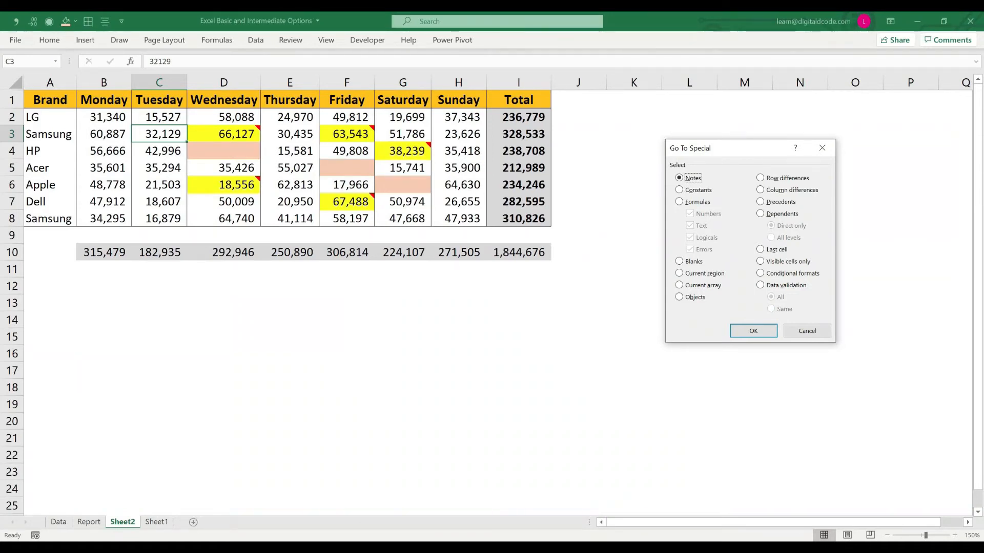
key("Escape")
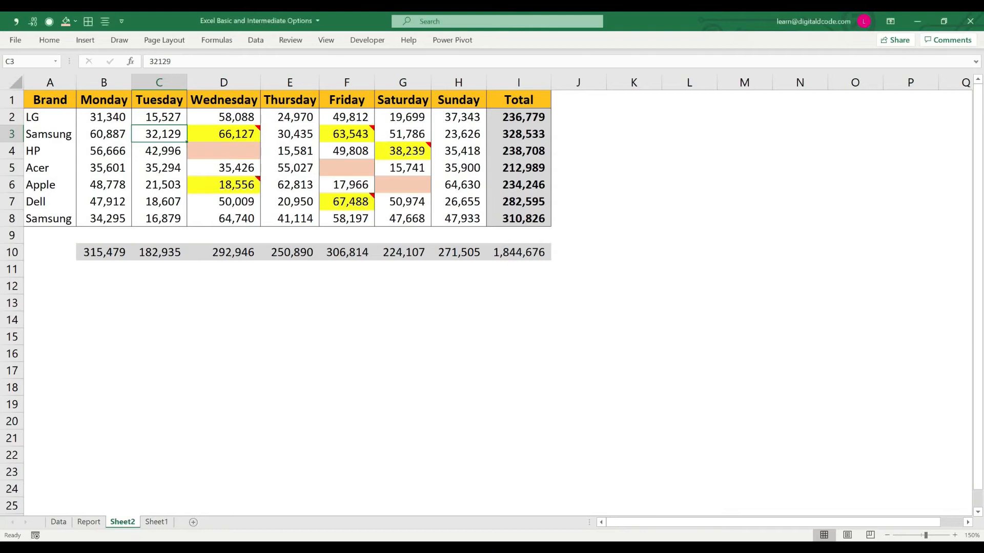
Step: Select the entire table around B2, and again from C3 using the Current region option of Go To Special
left_click(104, 117)
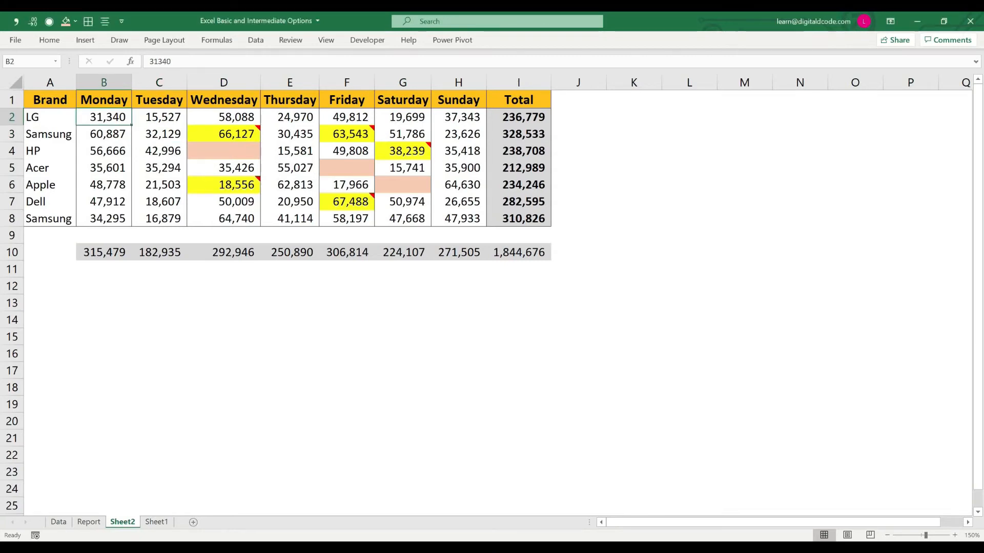
key("ctrl+a")
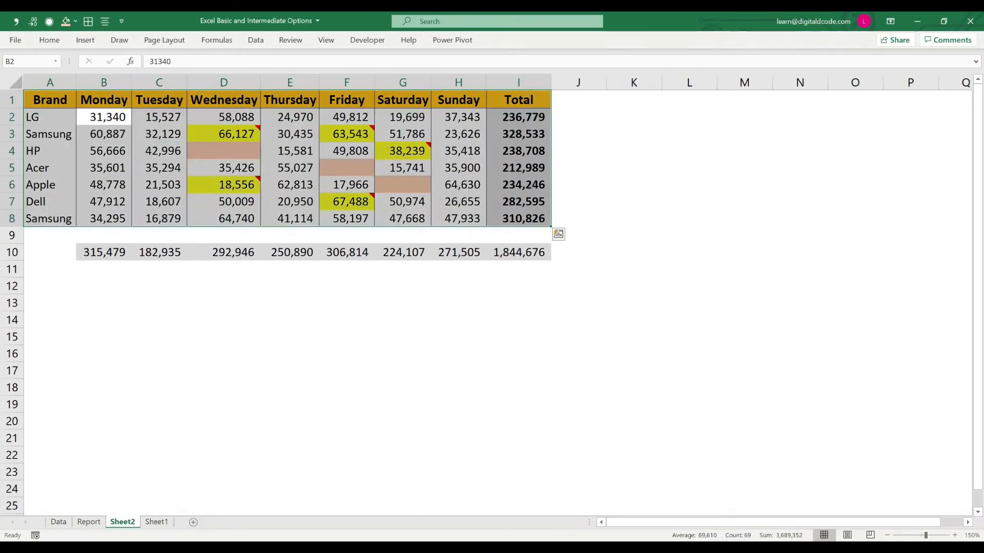
left_click(159, 134)
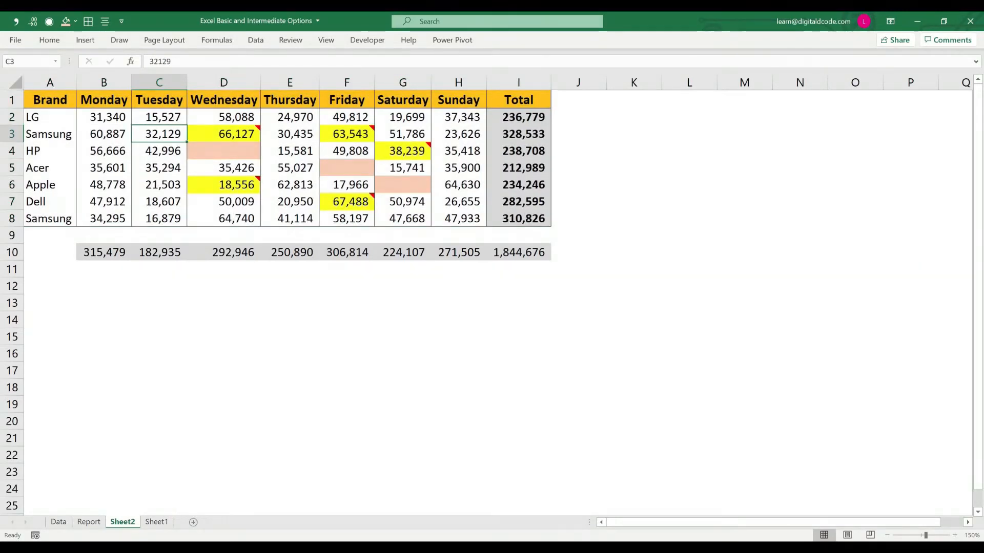
key("ctrl+g")
key("alt+s")
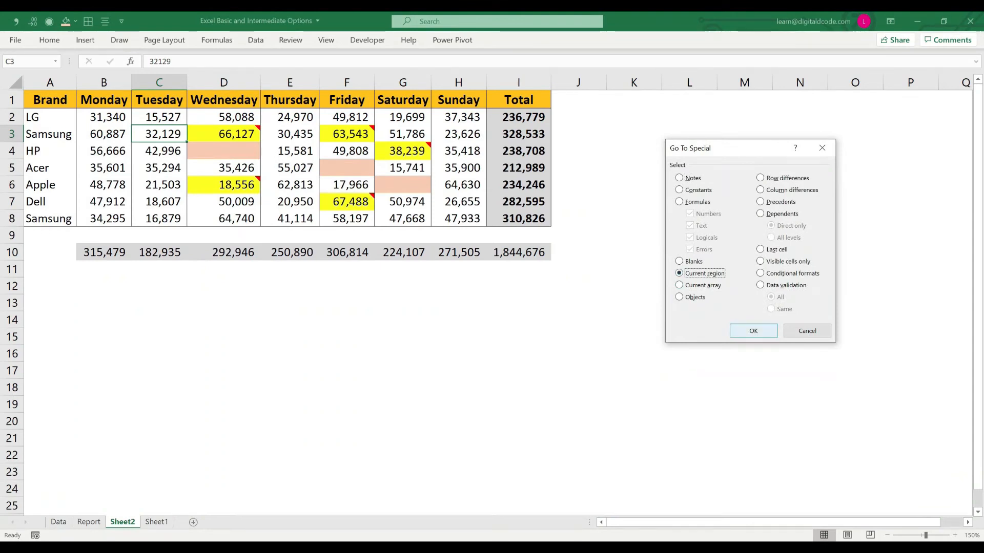
key("Return")
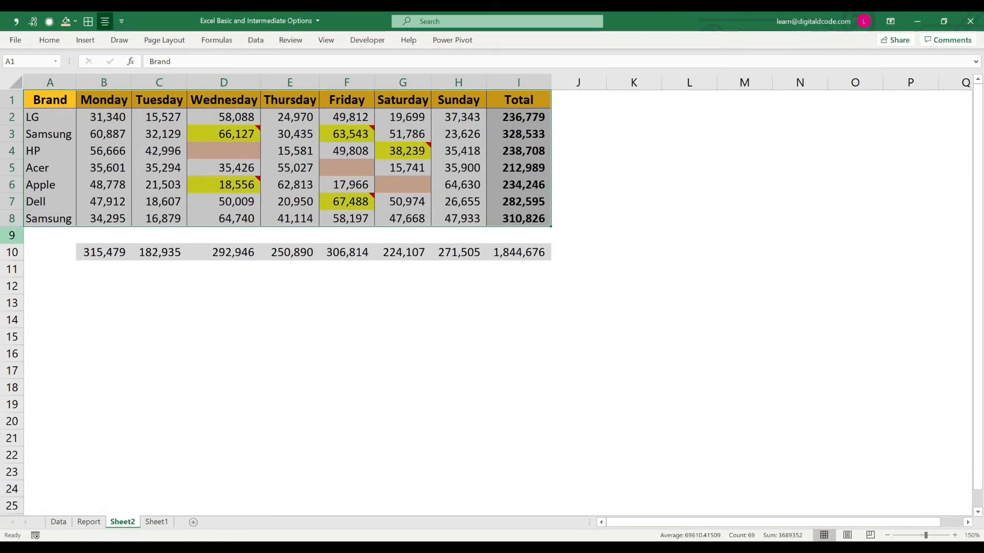
Step: Select the totals row as the current region of B10 using Go To Special
left_click(12, 236)
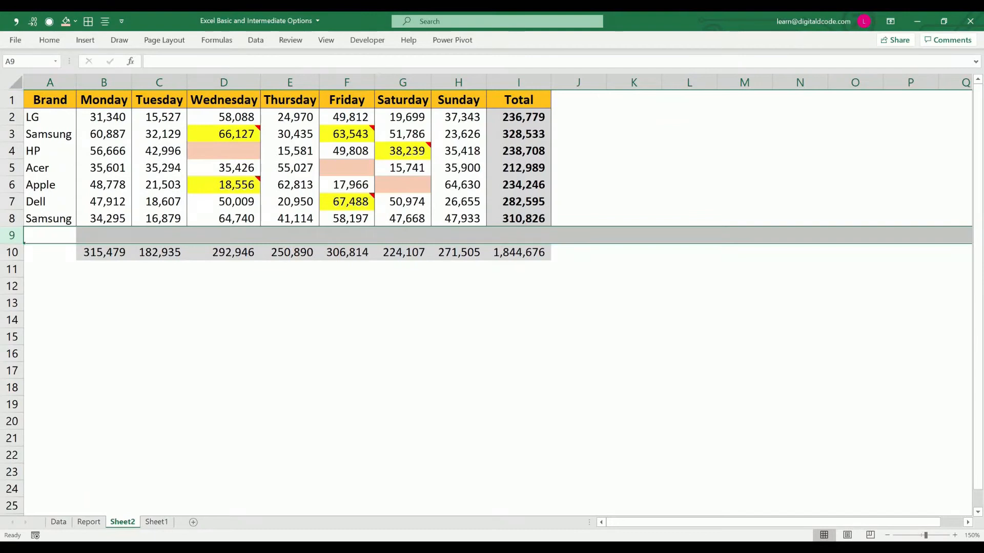
left_click(104, 252)
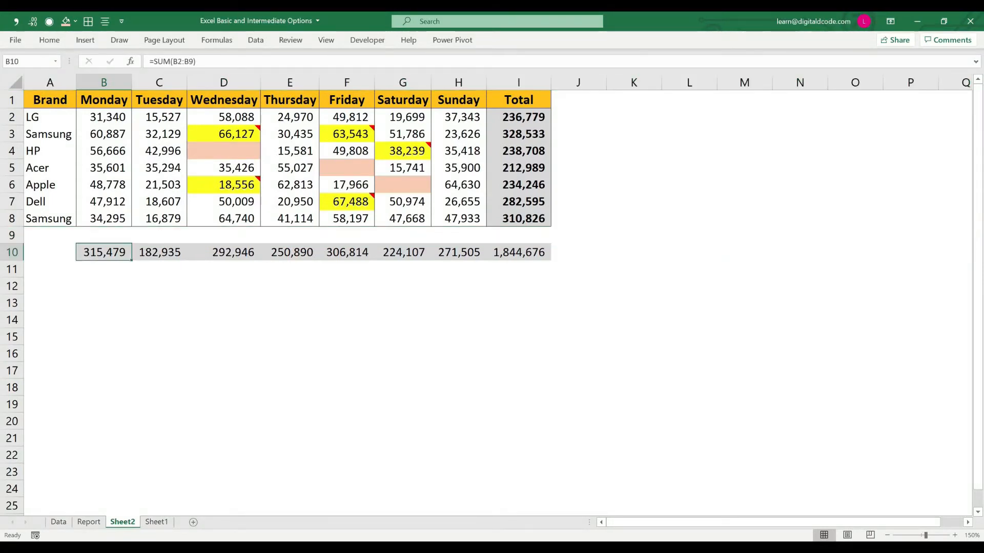
key("F5")
key("alt+s")
key("alt+r")
key("Return")
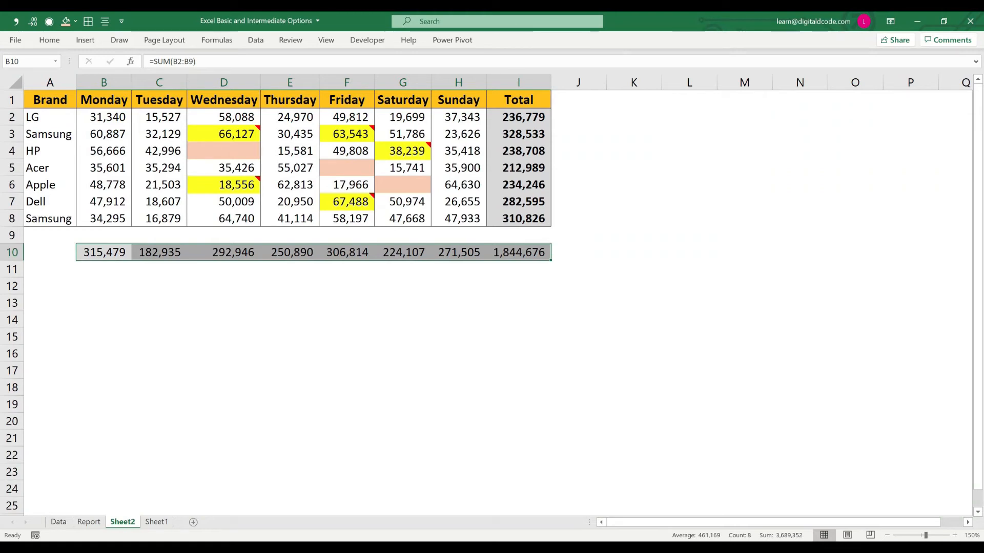
Step: Examine the Go To Special options from A1, and jump to the sheet's last used cell and back
key("ctrl+Home")
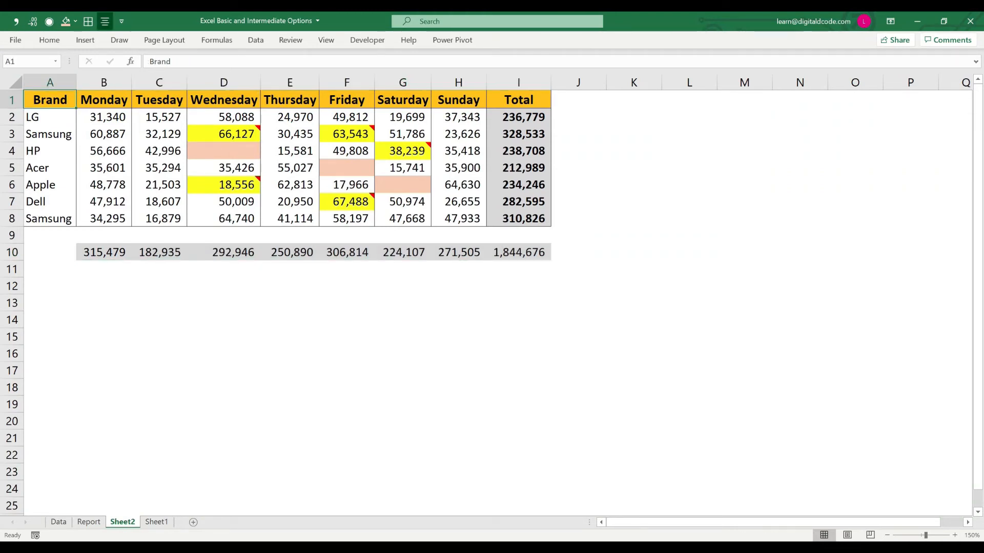
key("ctrl+g")
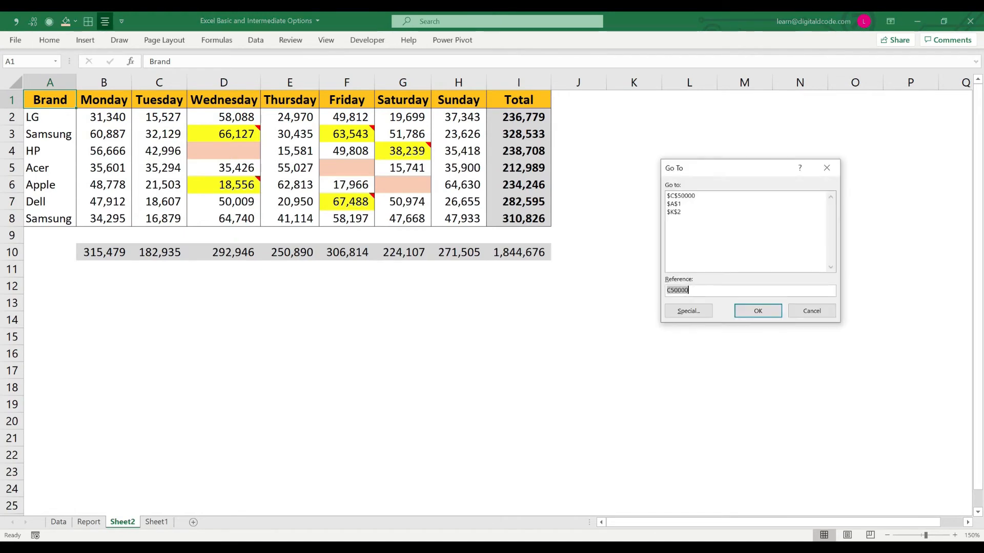
key("alt+s")
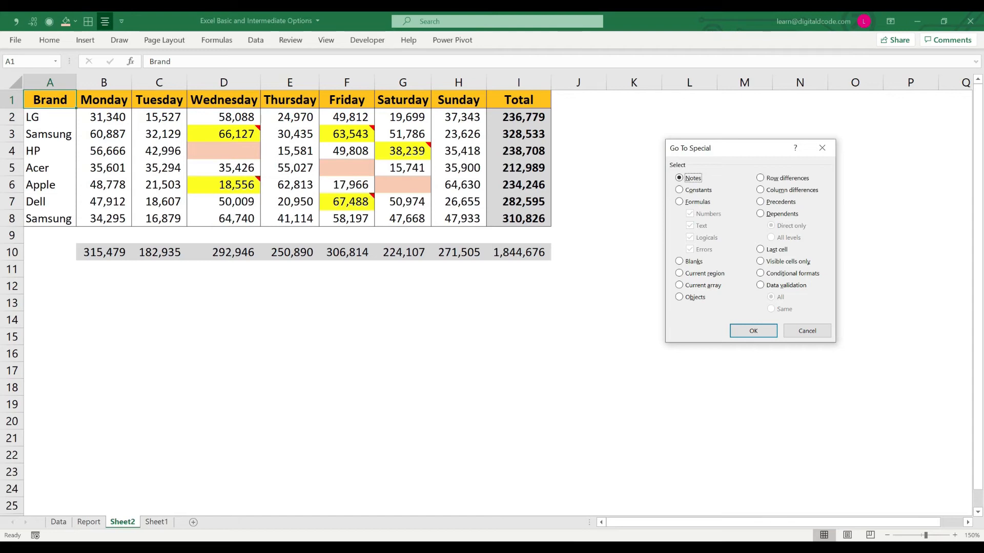
key("Escape")
key("ctrl+End")
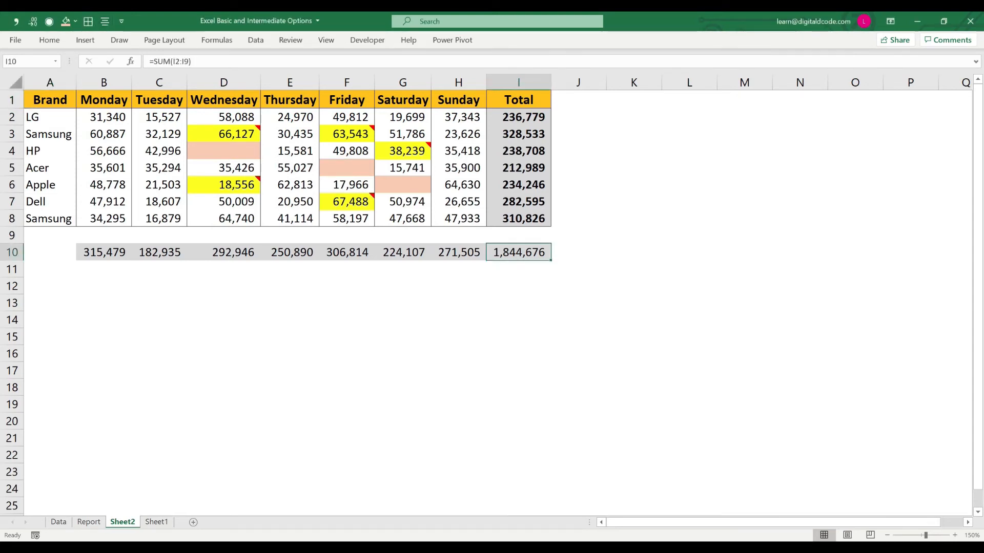
key("ctrl+Home")
key("ctrl+g")
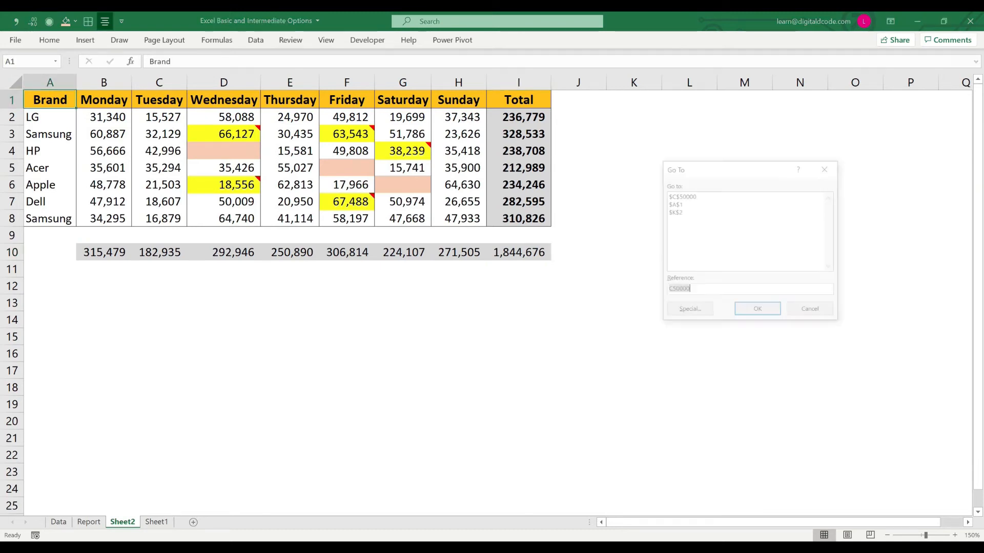
key("alt+s")
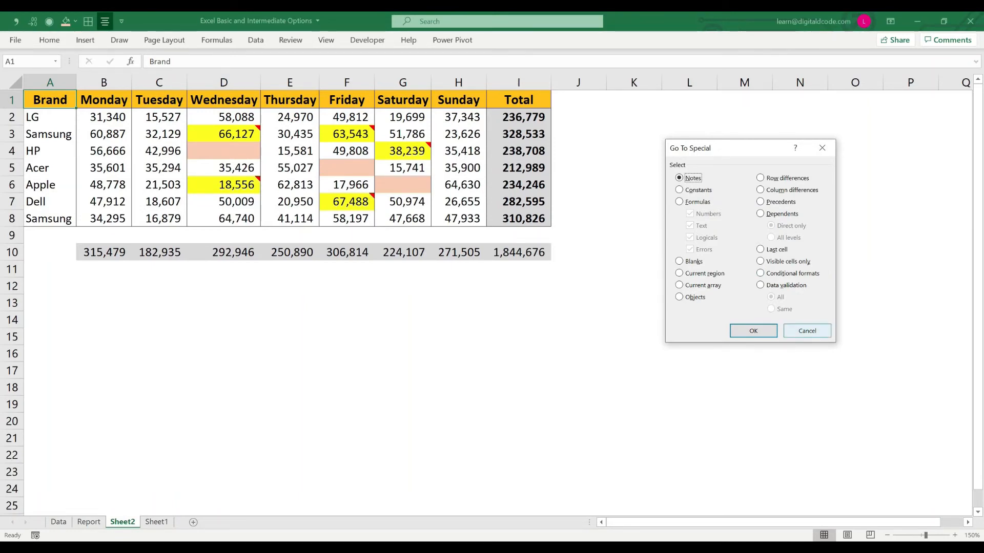
key("Escape")
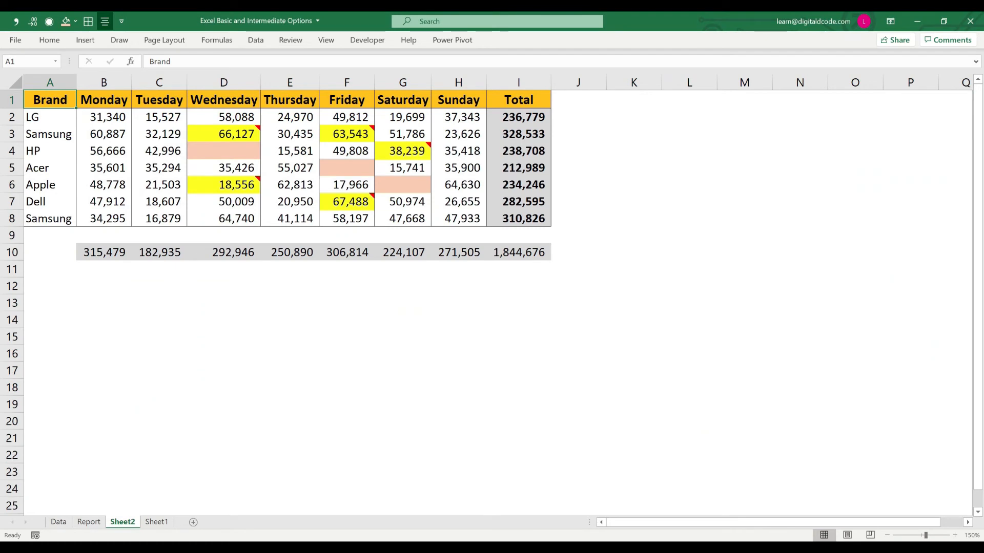
Step: Copy the weekday headers Monday to Sunday in B1:H1
key("Right")
key("shift+Right")
key("shift+Right")
key("shift+Right")
key("shift+Right")
key("shift+Right")
key("shift+Right")
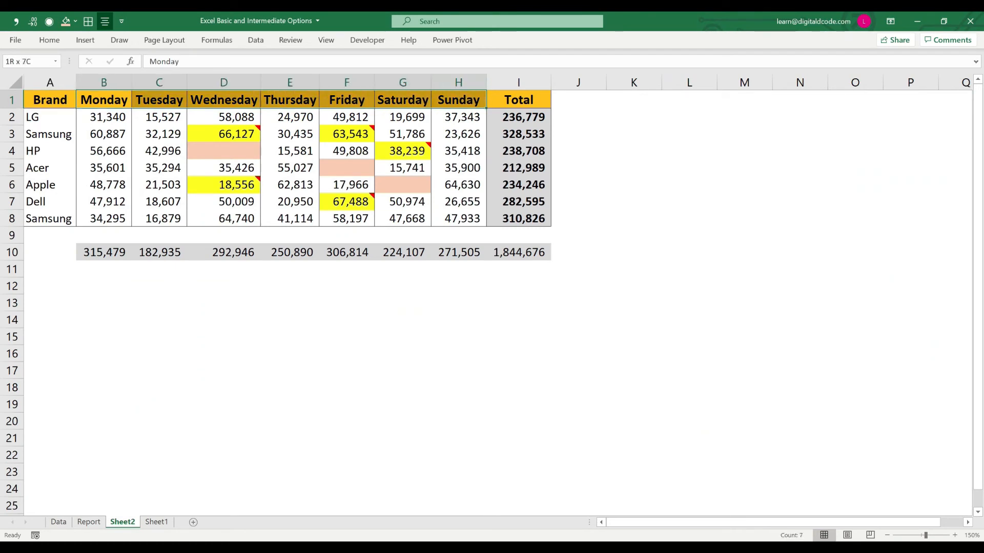
key("ctrl+c")
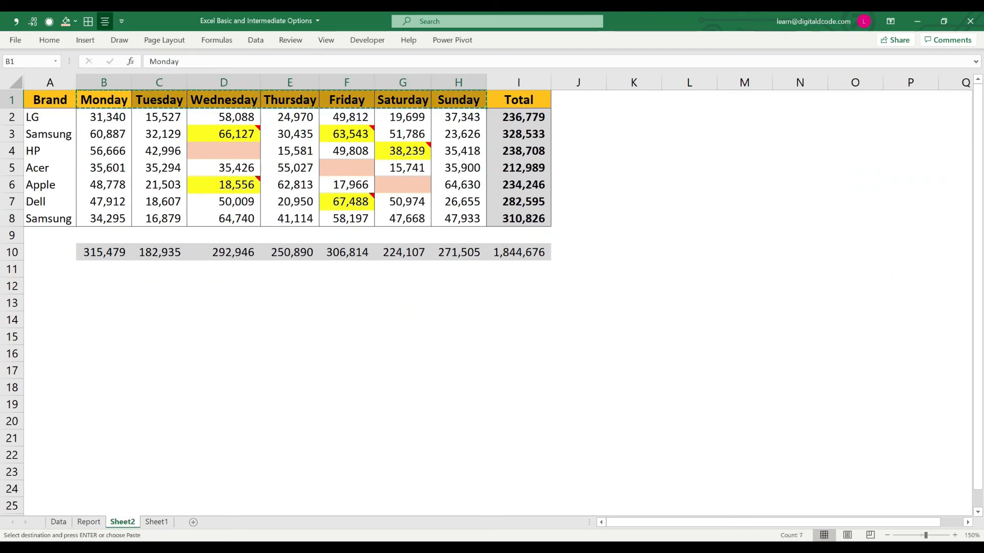
Step: Paste the copied weekday headers as transposed values starting at K4
left_click(634, 150)
key("ctrl+alt+v")
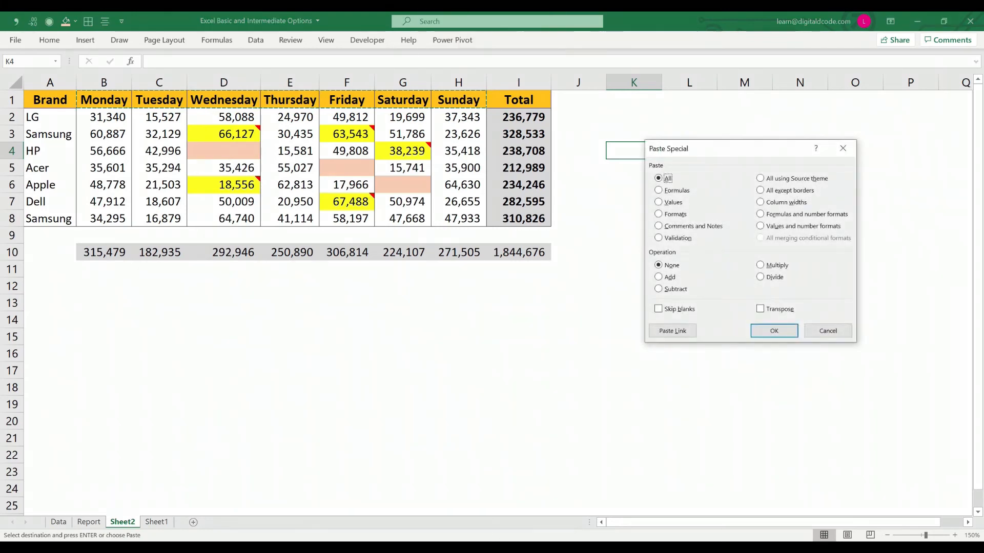
key("v")
key("e")
key("Tab")
key("Return")
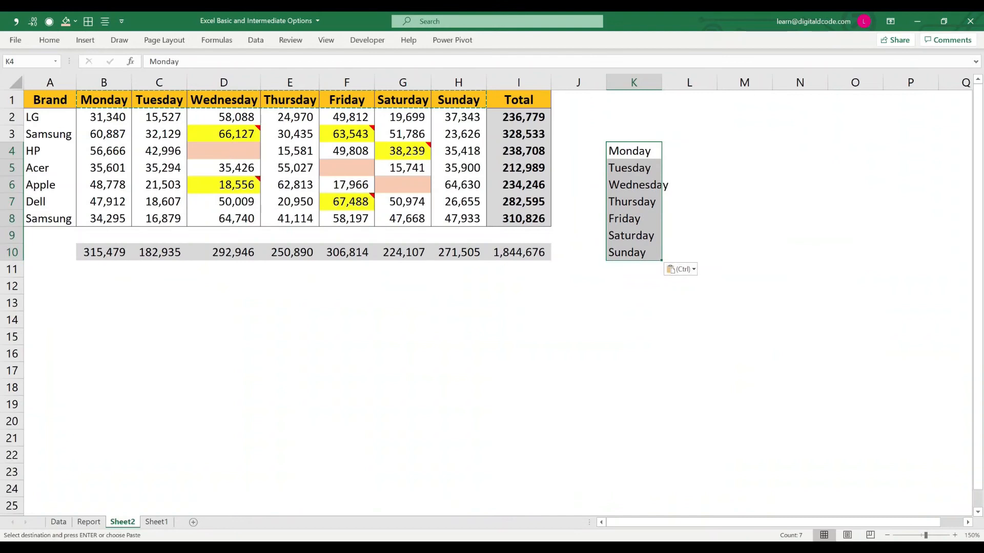
Step: Insert three blank cells between Monday and Tuesday in column K, shifting the cells down
key("Down")
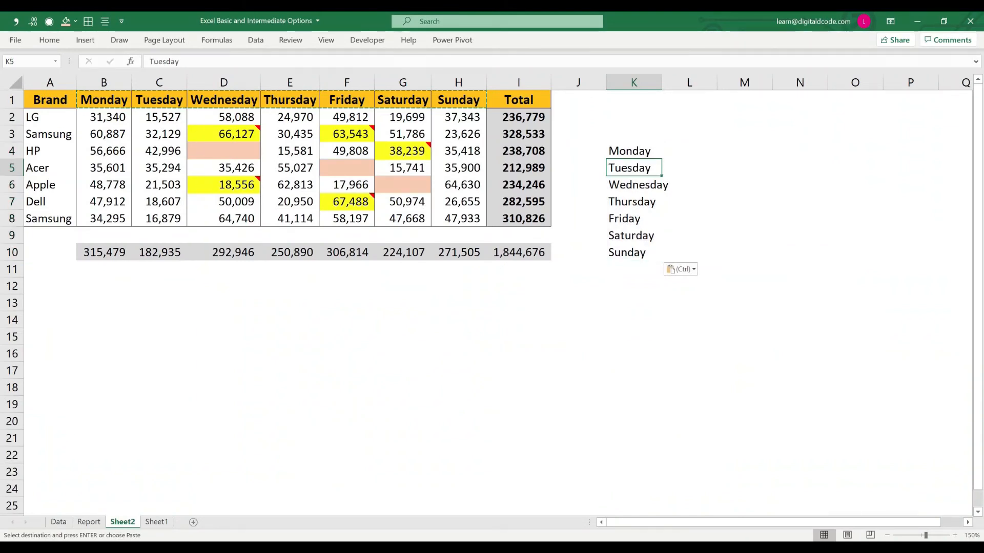
key("Escape")
key("ctrl+shift+plus")
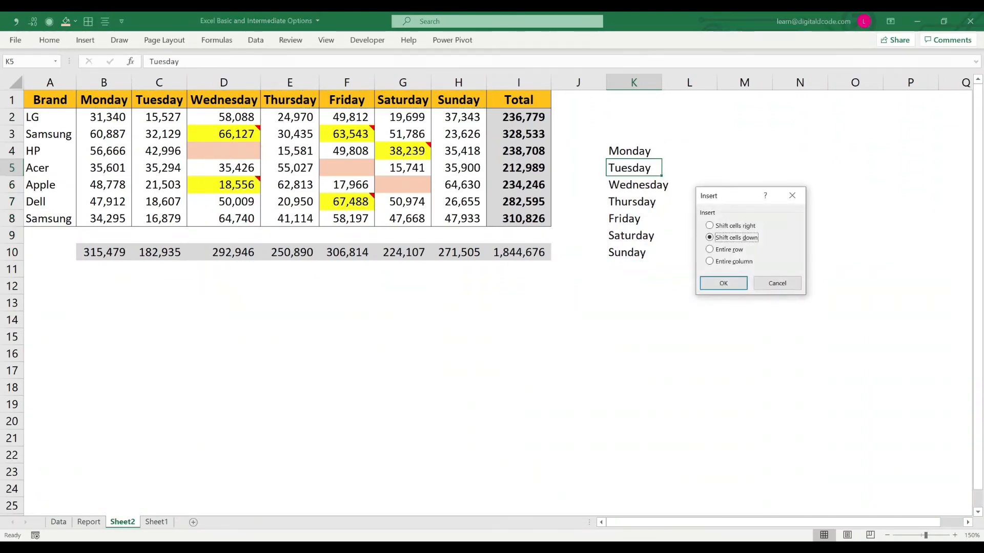
key("Return")
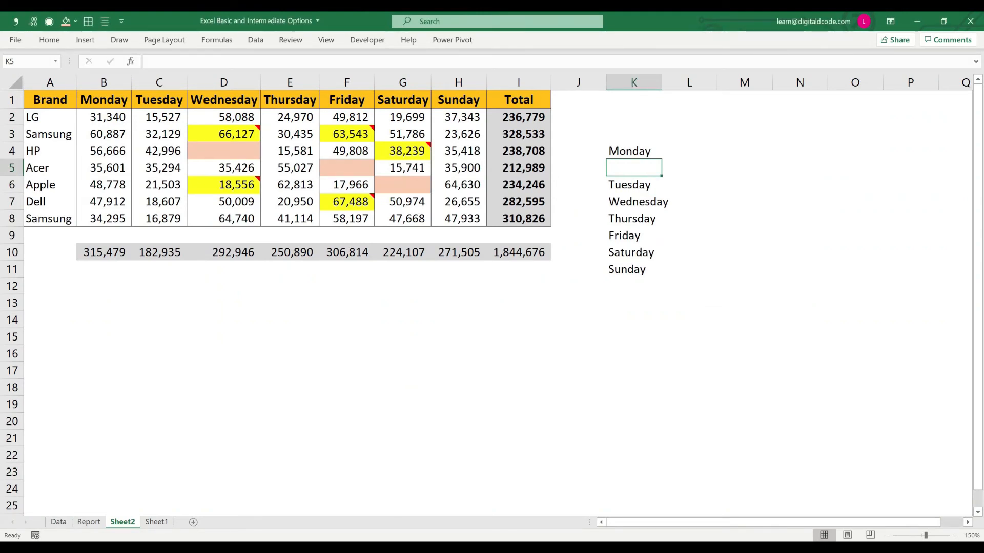
key("F4")
key("F4")
Step: Insert two blank cells above Wednesday and two above Thursday in column K, shifting the cells down
key("Down")
key("Down")
key("Down")
key("Down")
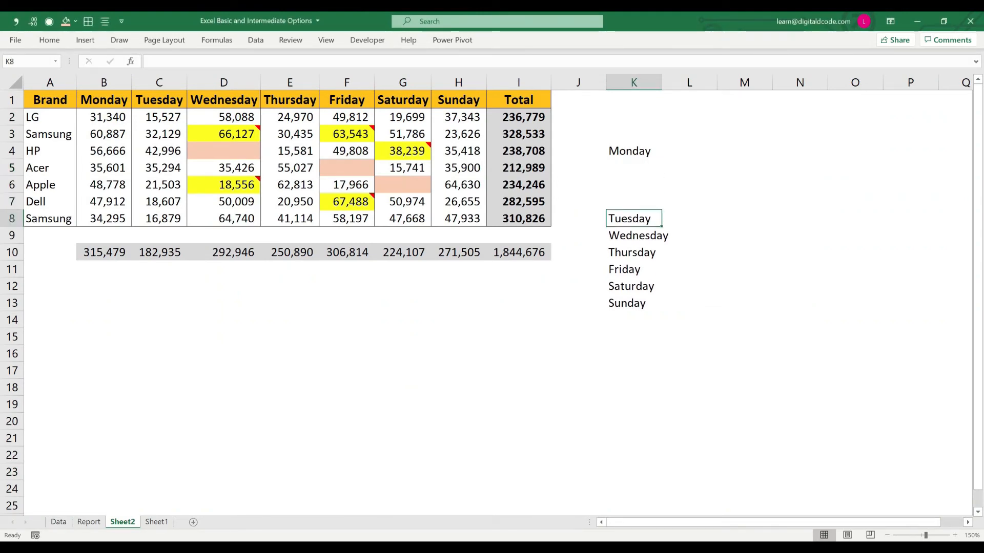
key("F4")
key("F4")
key("Down")
key("Down")
key("Down")
key("F4")
key("F4")
Step: Insert two blank cells above each of Friday, Saturday and Sunday in column K, shifting the cells down
key("Down")
key("Down")
key("Down")
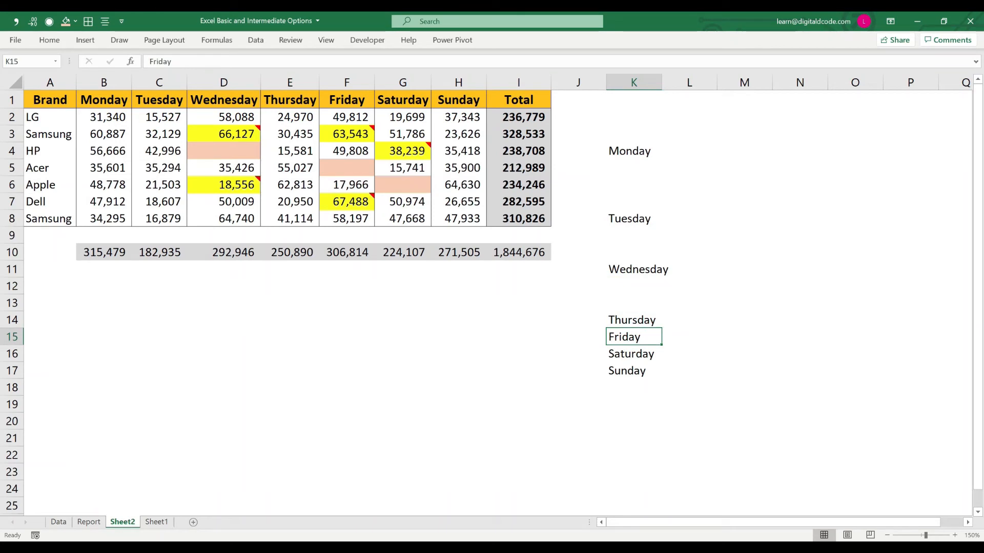
key("F4")
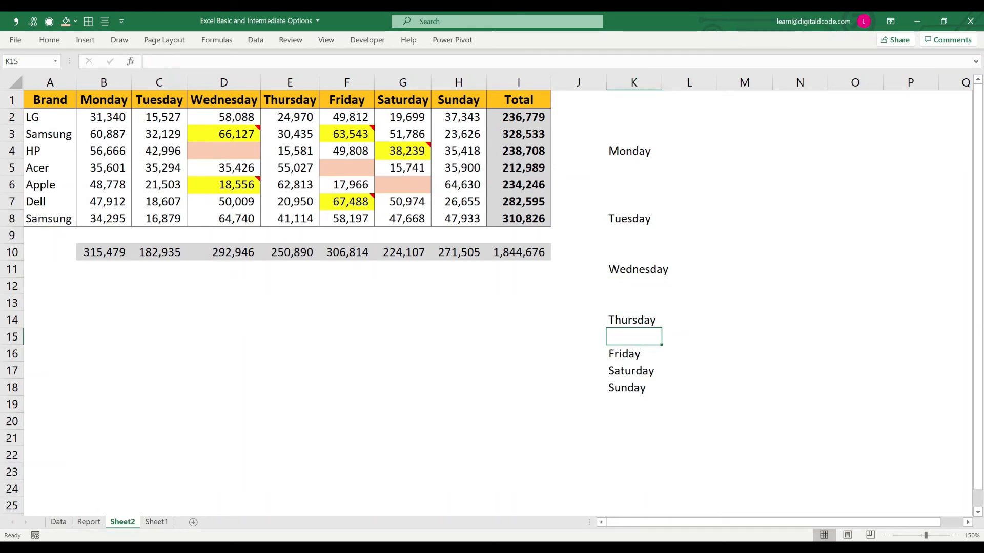
key("F4")
key("Down")
key("Down")
key("Down")
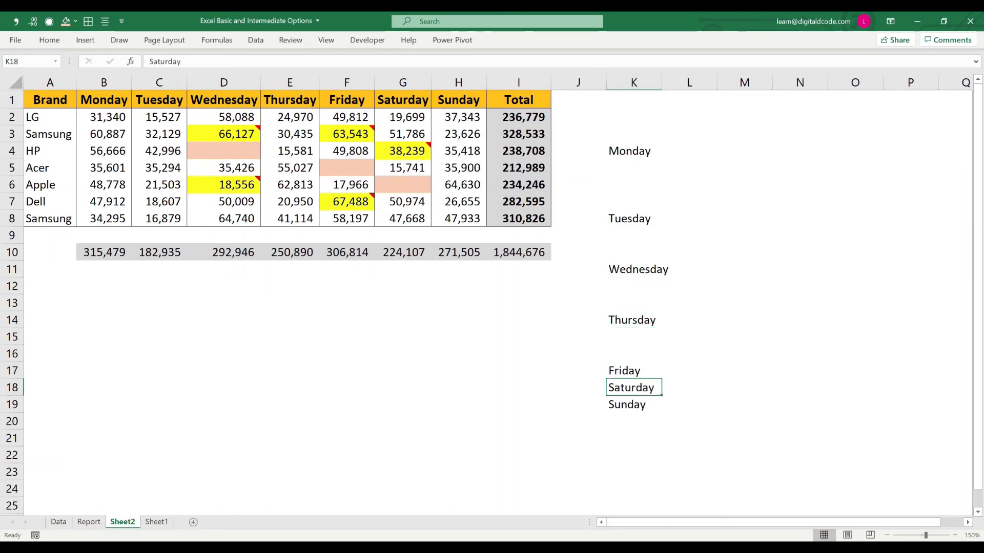
key("F4")
key("F4")
key("Down")
key("Down")
key("Down")
key("F4")
key("F4")
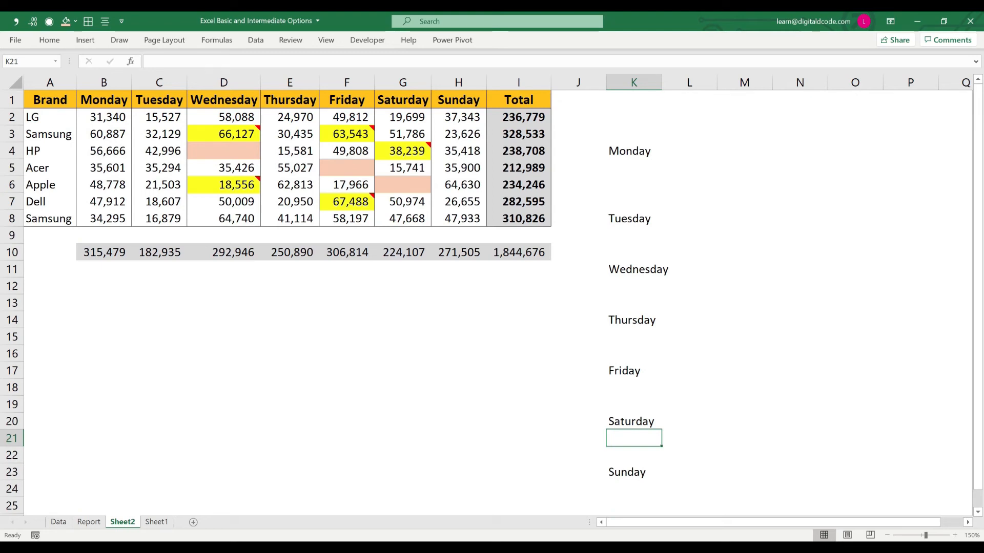
Step: Examine the gaps in the weekday list K4:K23 by selecting the list and its groups of blank cells in turn
left_click_drag(634, 150, 634, 472)
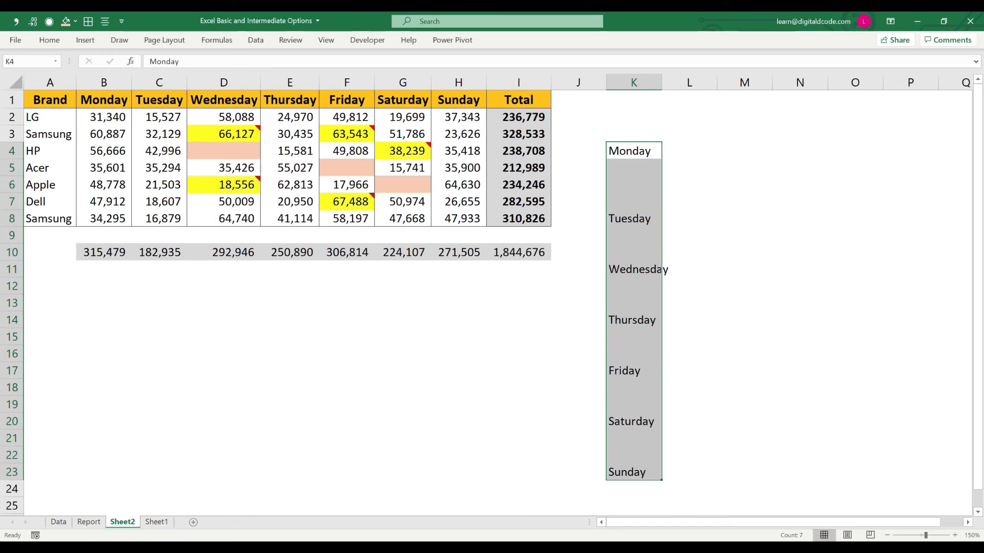
left_click(634, 168)
left_click_drag(634, 167, 633, 201)
left_click_drag(633, 235, 634, 252)
left_click_drag(634, 285, 634, 320)
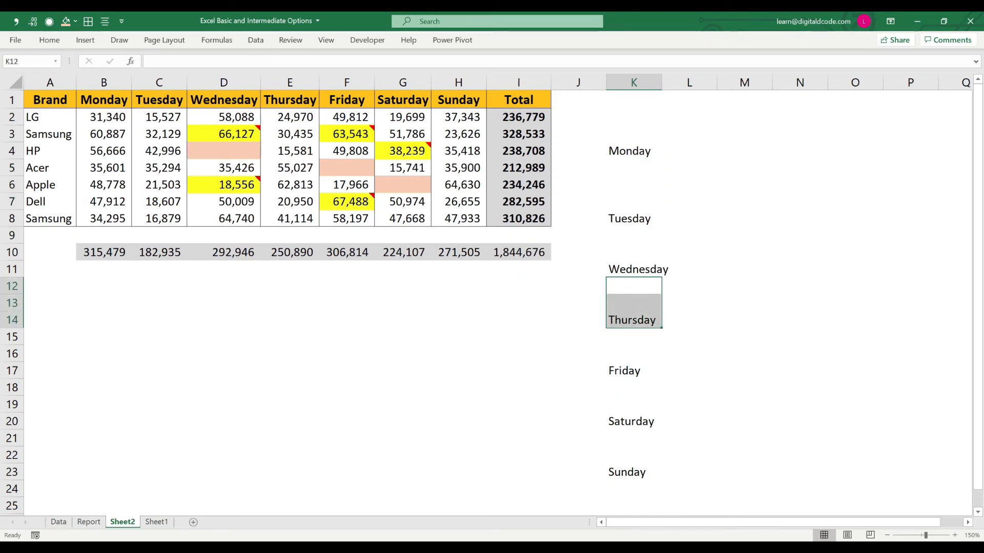
left_click_drag(634, 336, 634, 354)
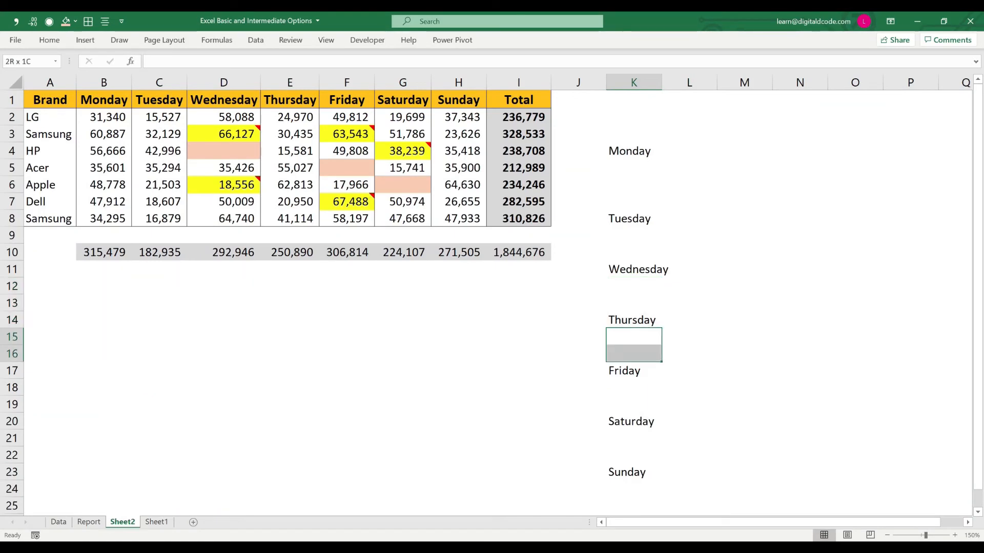
left_click_drag(633, 387, 634, 404)
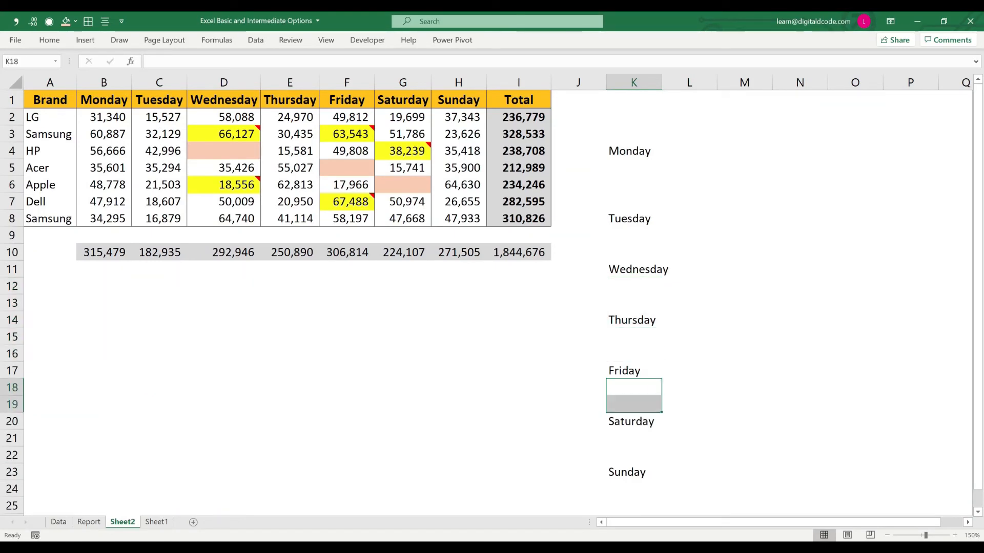
left_click(633, 219)
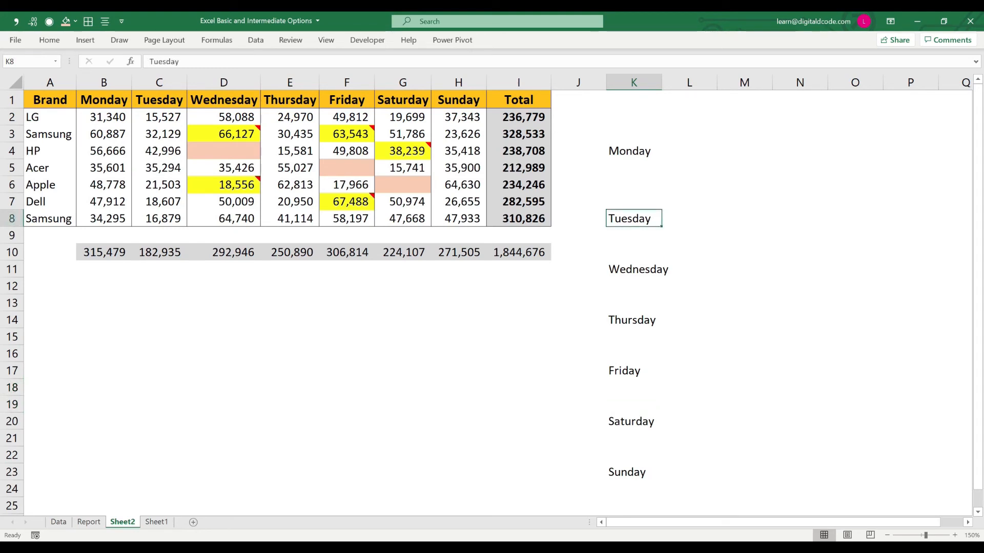
key("Down")
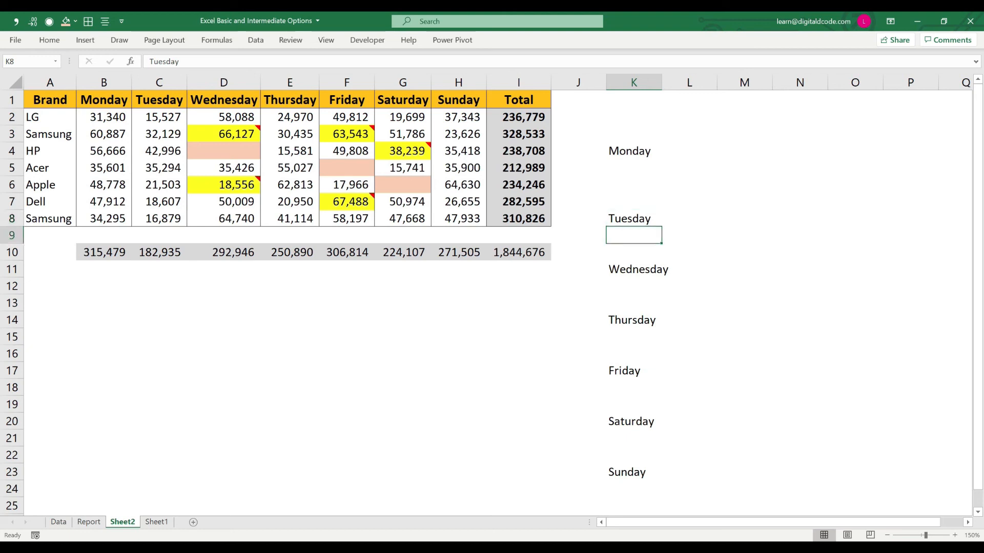
key("shift+Down")
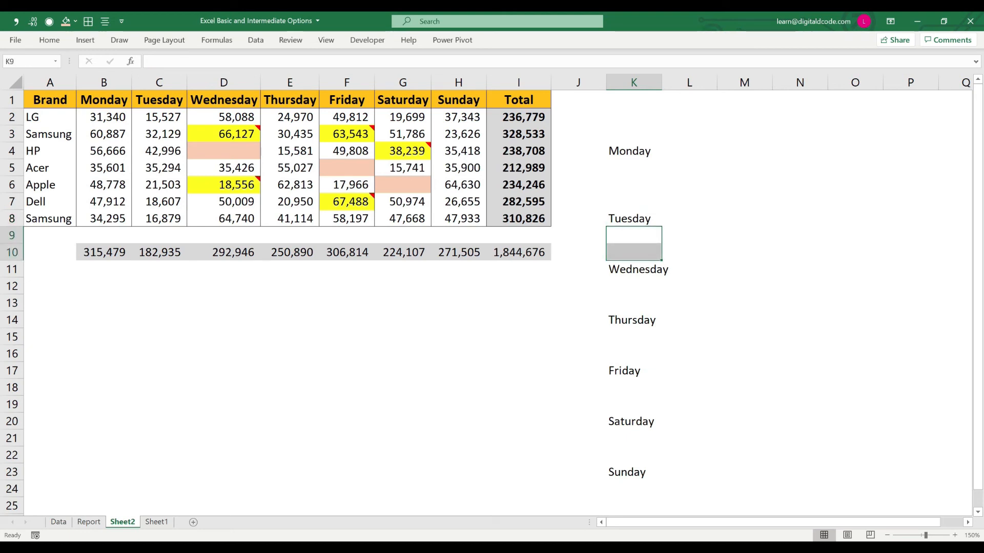
Step: Select only the blank cells within the weekday list K4:K23 using Go To Special with the Blanks option
left_click_drag(634, 151, 634, 473)
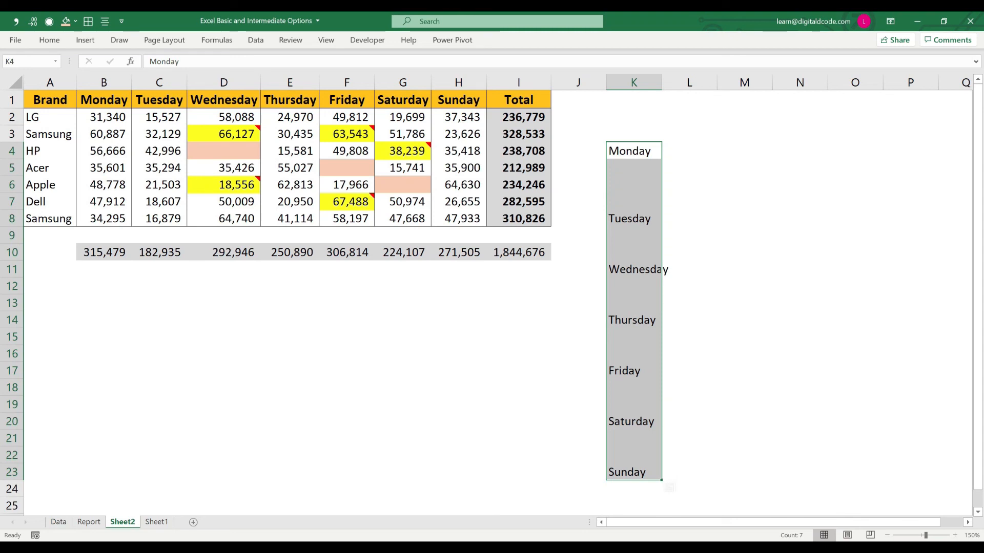
key("ctrl+g")
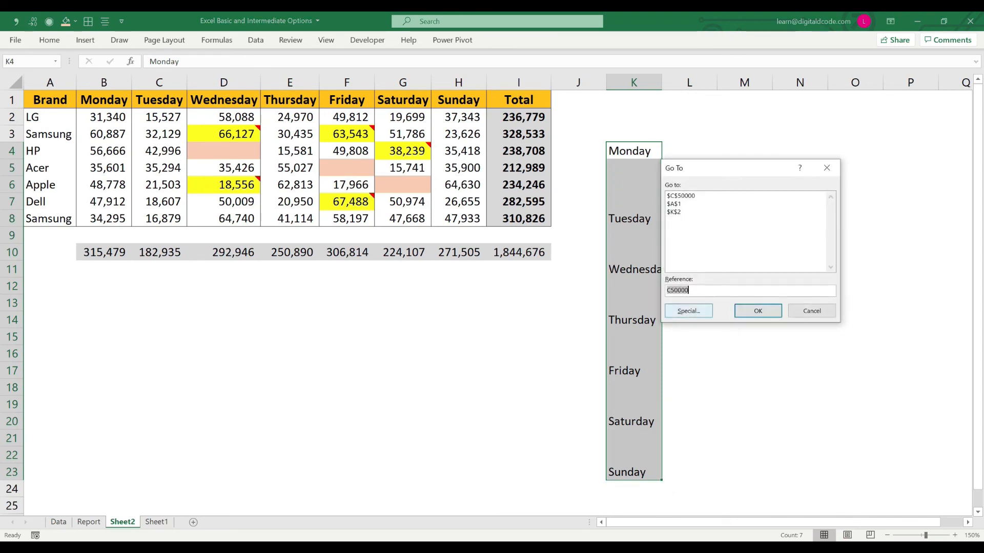
key("alt+s")
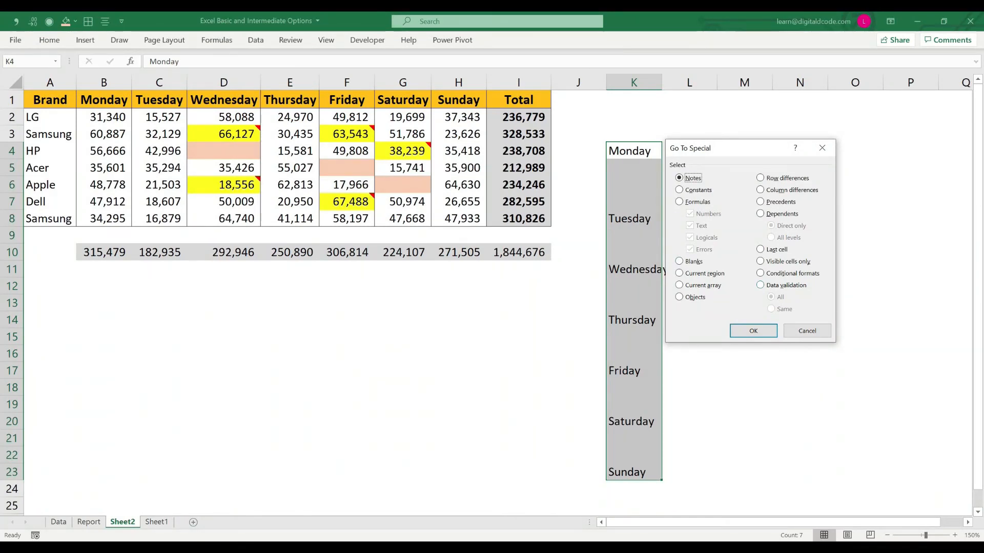
left_click(689, 262)
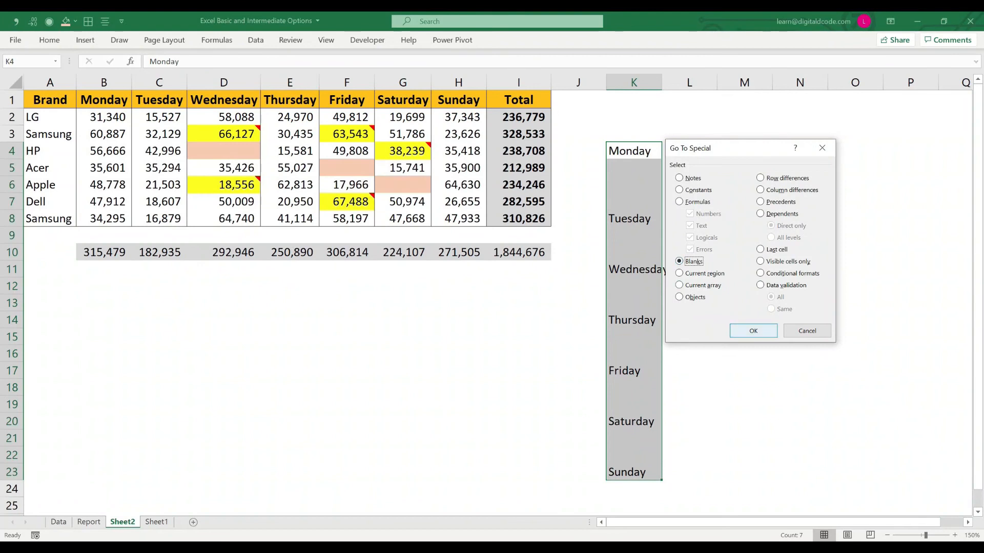
left_click(753, 330)
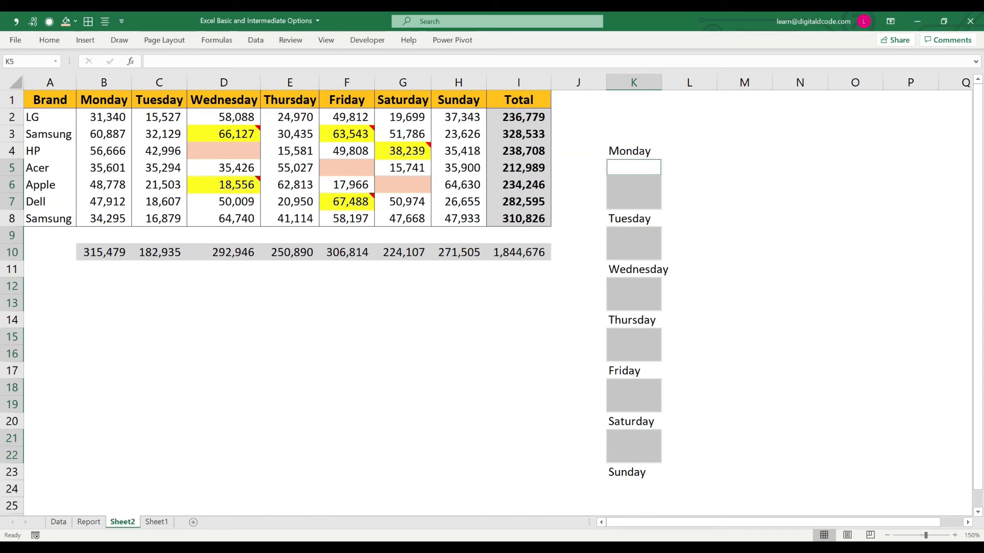
Step: Enter the formula =K4 in cell K5 alone, and clear that cell again
type("=")
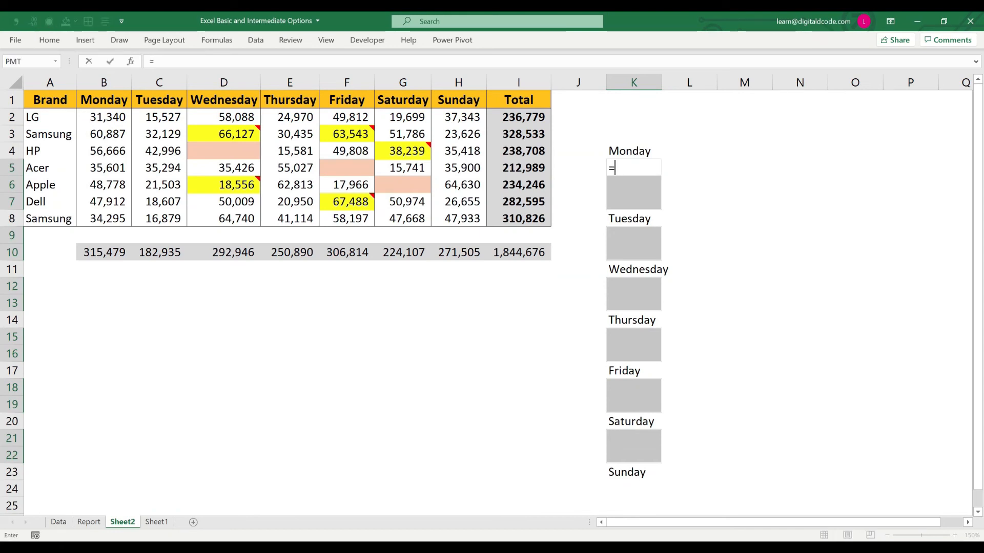
key("Up")
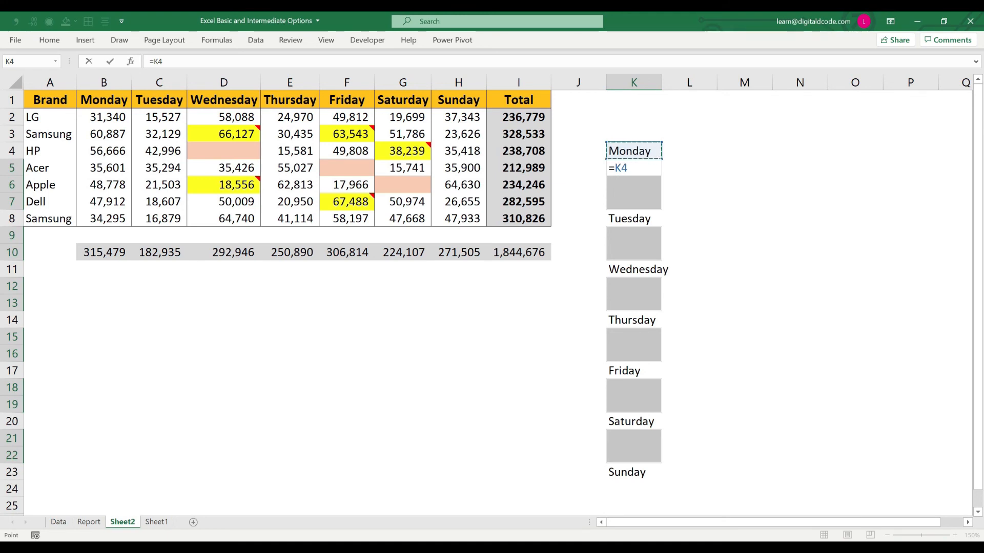
key("Return")
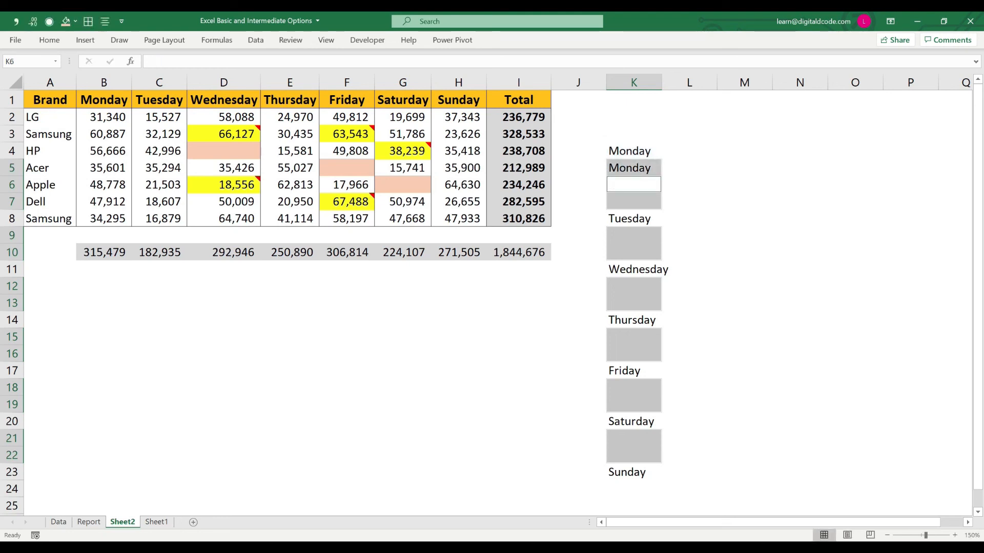
key("Up")
key("Delete")
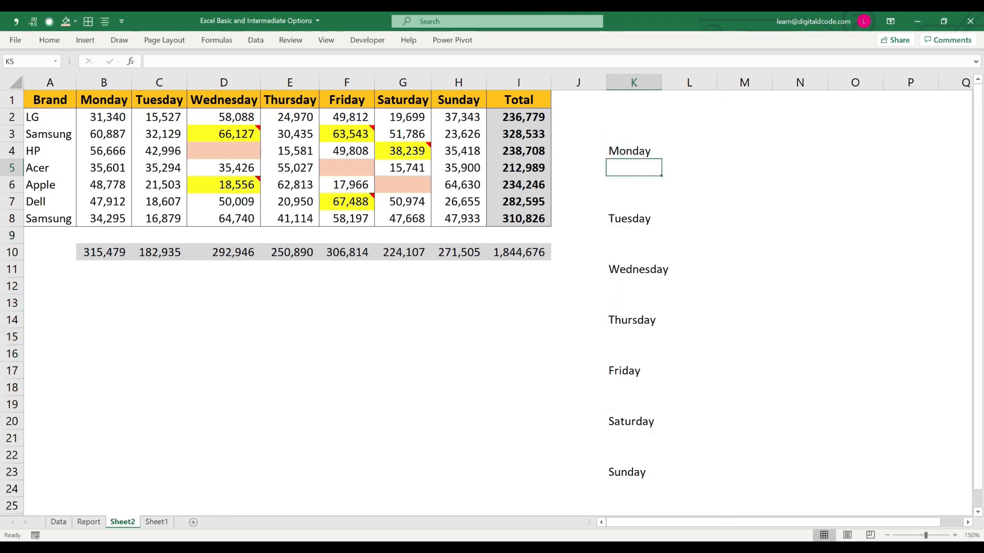
Step: Reselect the weekday list K4:K23 and narrow the selection to its blanks with Go To Special
left_click_drag(634, 150, 634, 471)
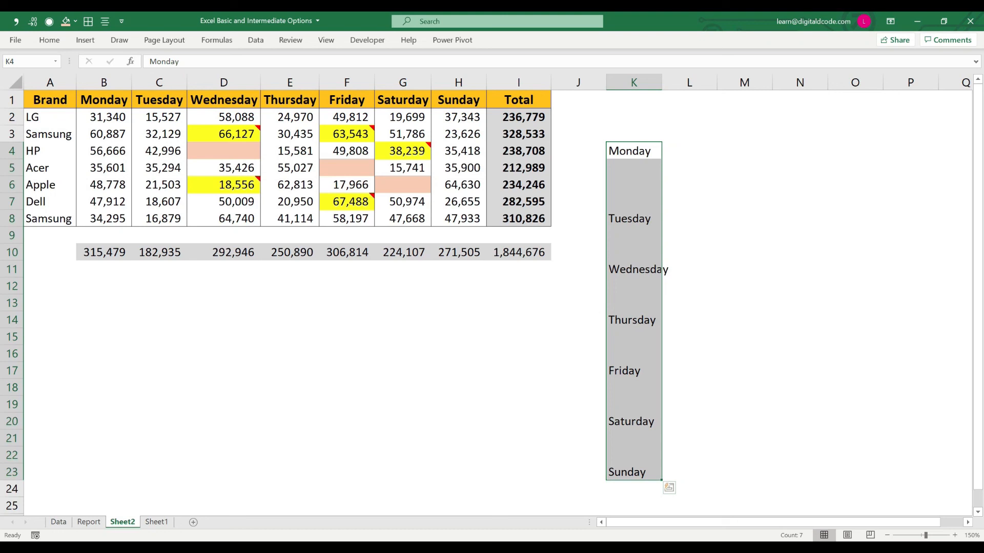
key("ctrl+g")
key("alt+s")
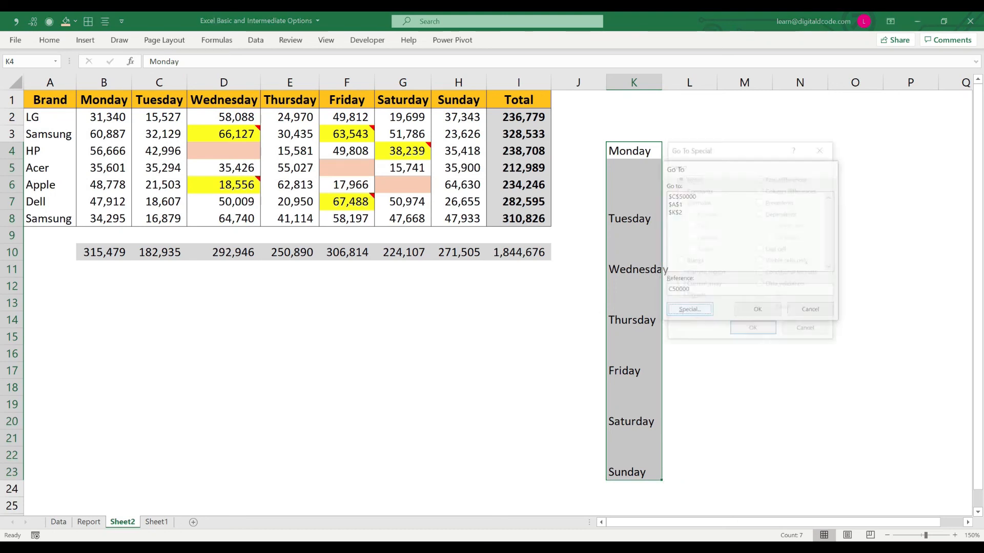
key("alt+k")
key("Return")
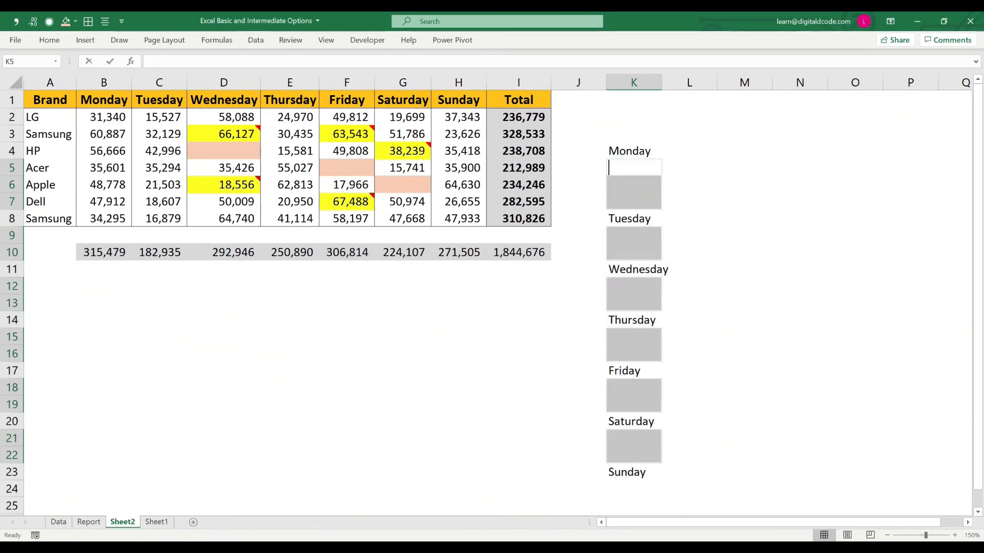
Step: Fill all selected blanks at once with a relative reference to the cell above, starting with =K4 in K5, and check the filled weekdays
type("=")
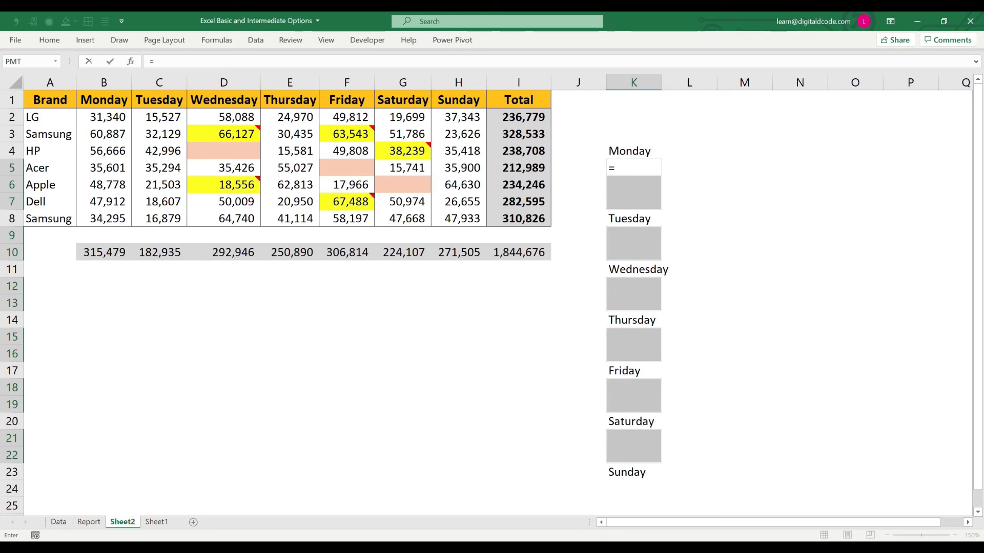
key("Up")
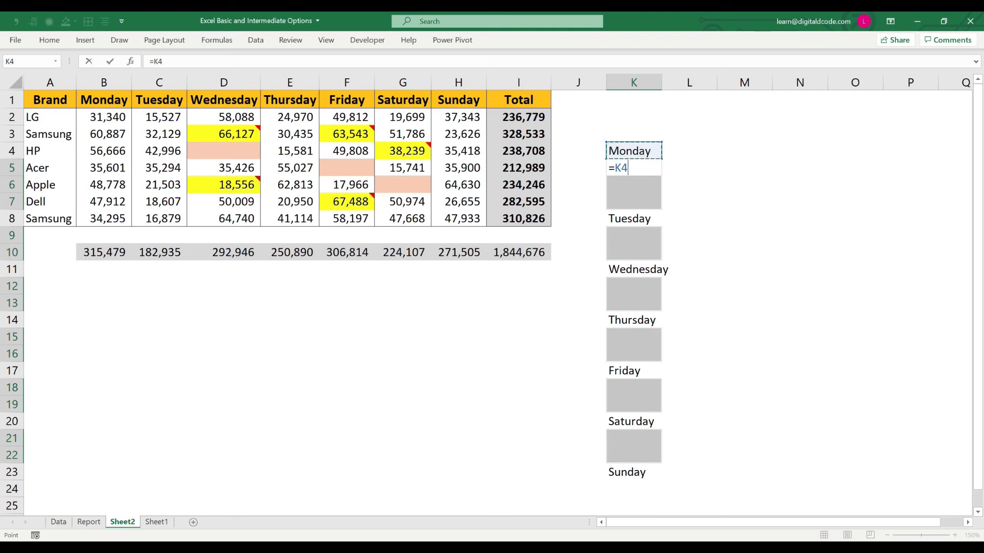
key("ctrl+Return")
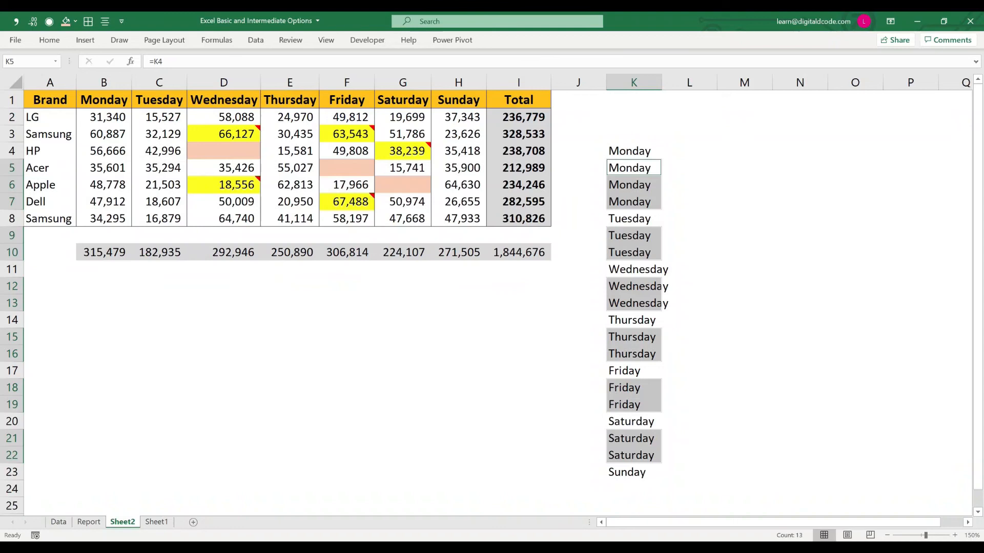
left_click_drag(634, 168, 634, 202)
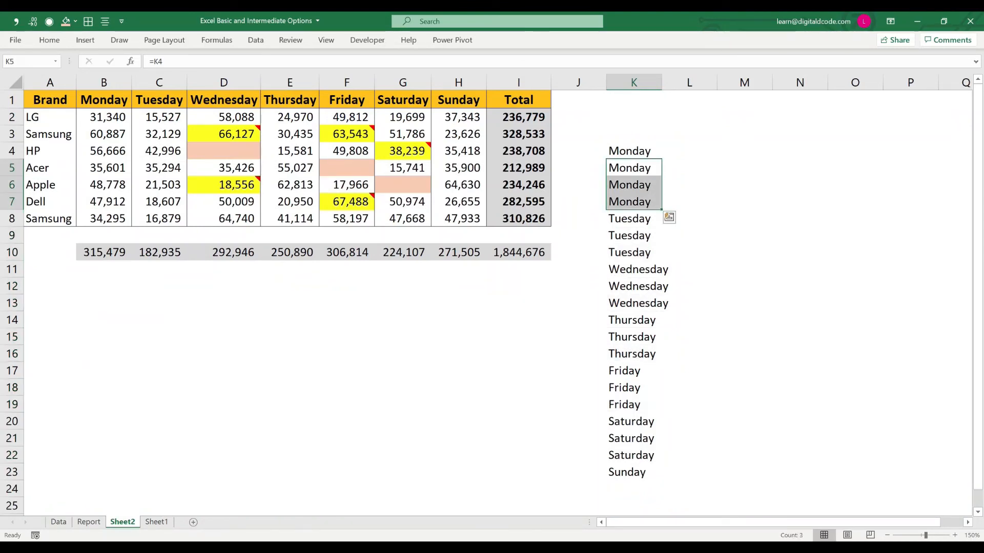
left_click_drag(633, 269, 634, 472)
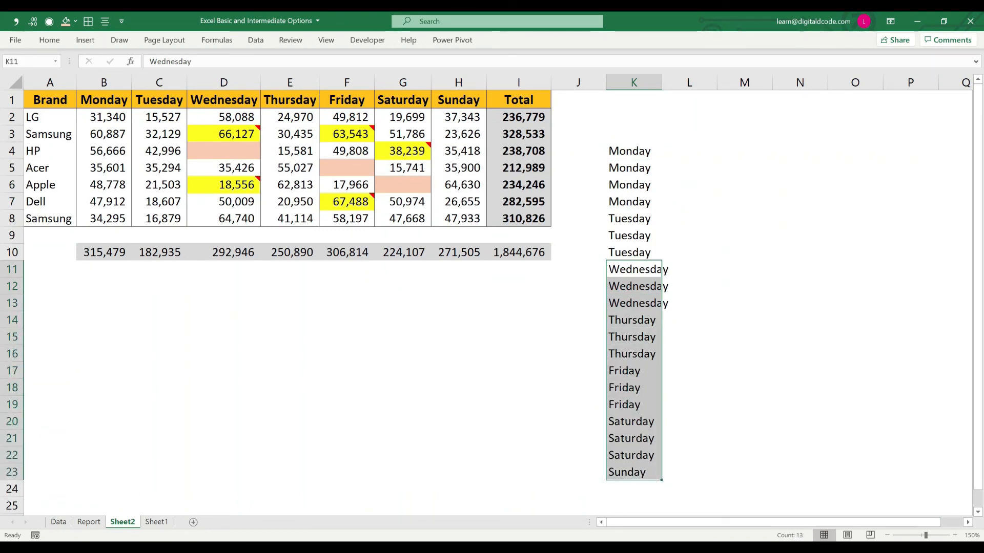